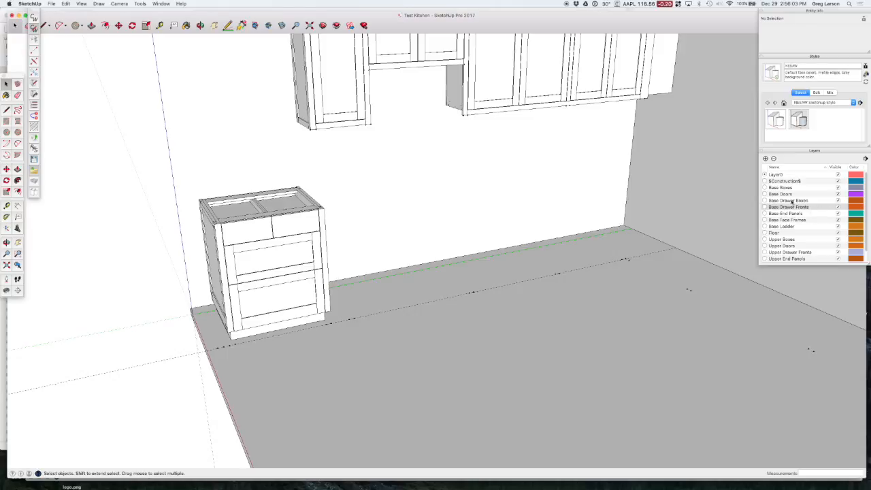
Hide the Base Drawer Fronts layer to expose the drawer openings of the base cabinet
{"action": "left_click", "coordinate": [838, 207]}
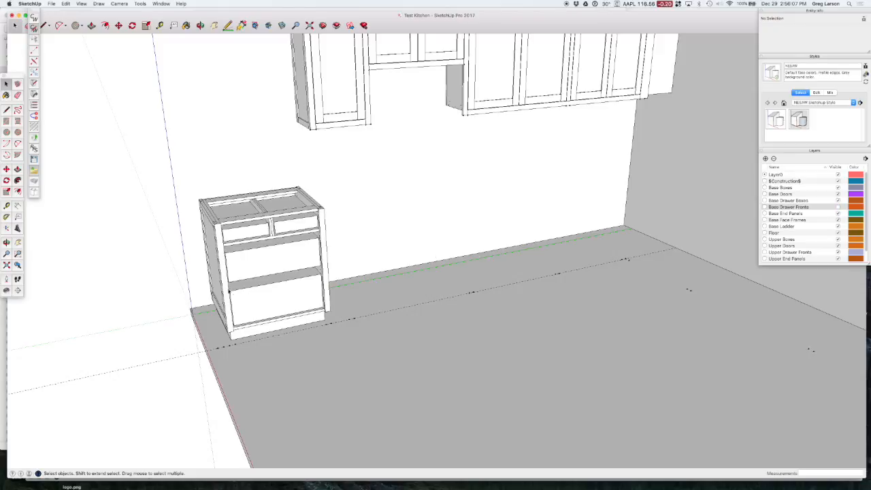
{"action": "scroll", "coordinate": [231, 291], "scroll_direction": "up", "scroll_amount": 3}
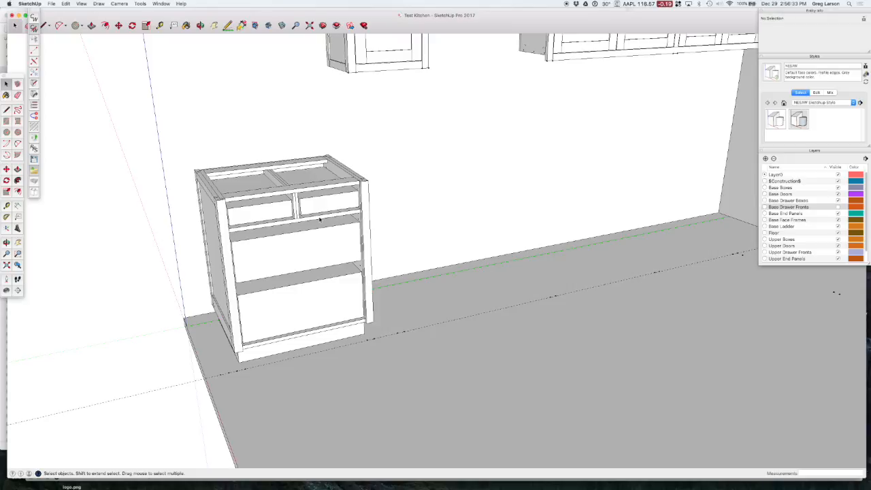
{"action": "scroll", "coordinate": [320, 220], "scroll_direction": "down", "scroll_amount": 5}
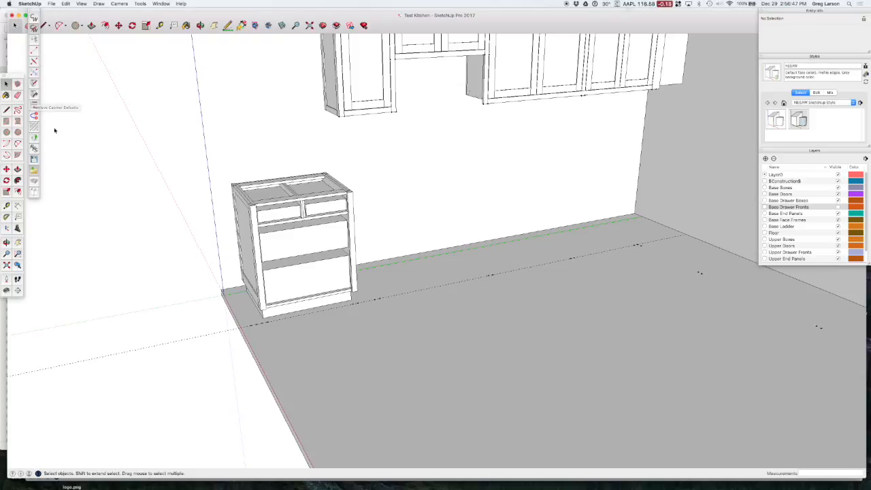
Open the Drawers page of the CabWriter settings and place the dialog clear of the cabinet
{"action": "left_click", "coordinate": [33, 28]}
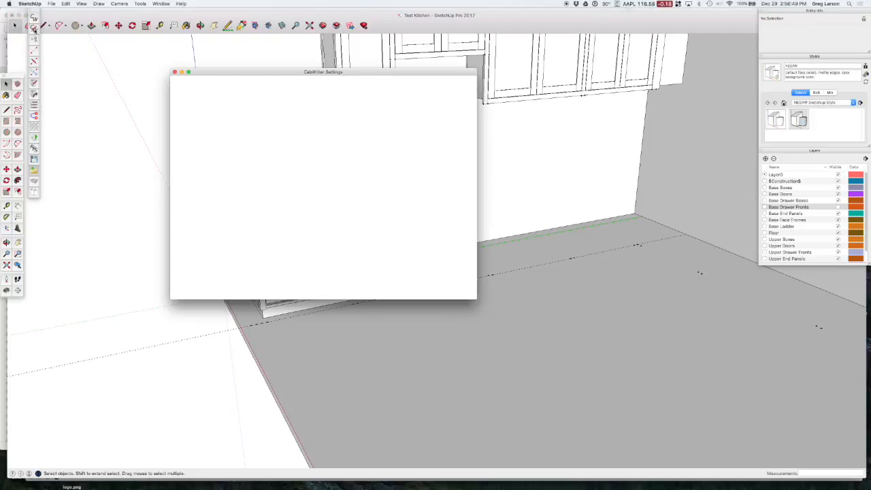
{"action": "left_click_drag", "start_coordinate": [249, 72], "coordinate": [446, 62]}
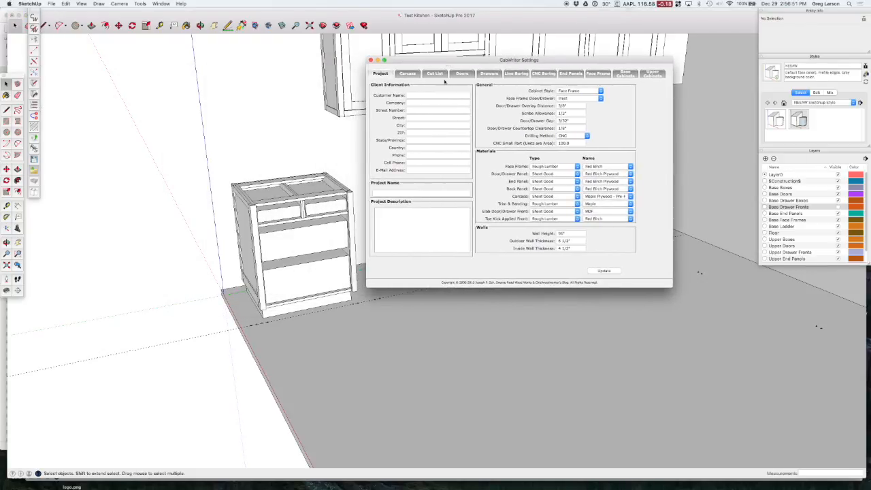
{"action": "left_click", "coordinate": [489, 73]}
{"action": "left_click_drag", "start_coordinate": [288, 73], "coordinate": [474, 72]}
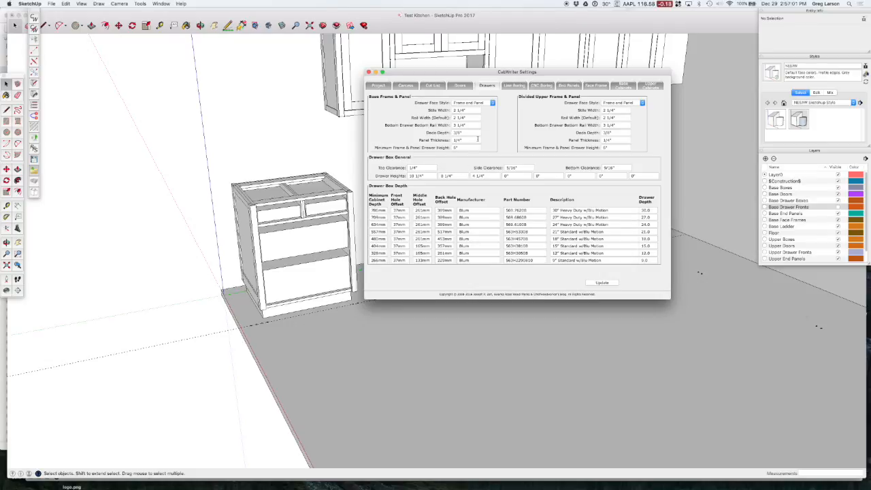
Examine the drawer box clearances, drawer heights and depth table against the cabinet's drawer openings
{"action": "double_click", "coordinate": [413, 167]}
{"action": "scroll", "coordinate": [348, 208], "scroll_direction": "up", "scroll_amount": 3}
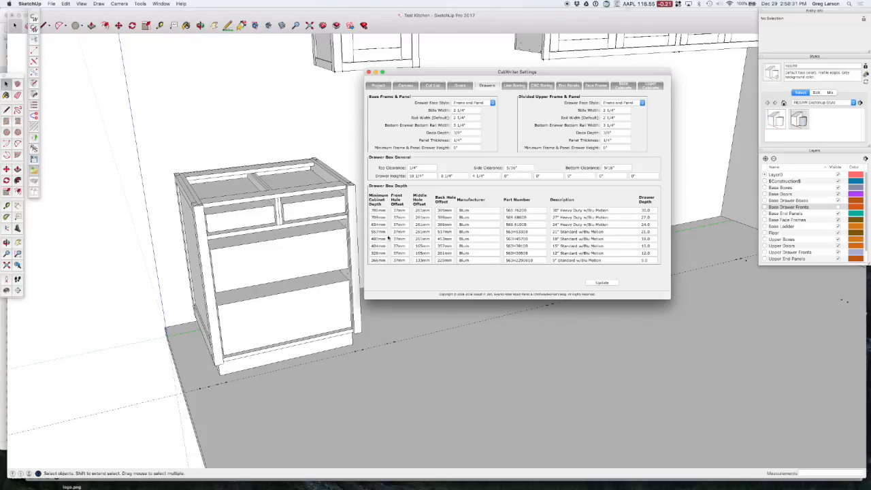
{"action": "middle_click_drag", "start_coordinate": [333, 229], "coordinate": [354, 253]}
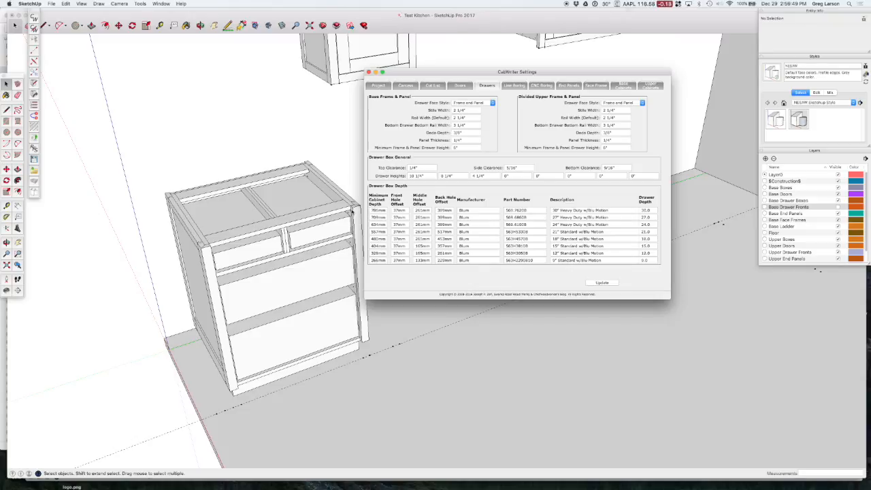
{"action": "scroll", "coordinate": [352, 212], "scroll_direction": "up", "scroll_amount": 4}
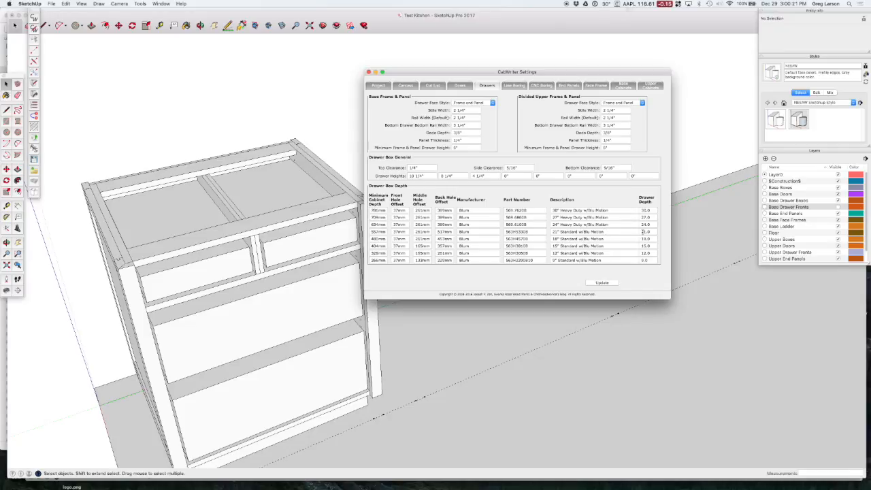
{"action": "left_click_drag", "start_coordinate": [644, 231], "coordinate": [649, 232]}
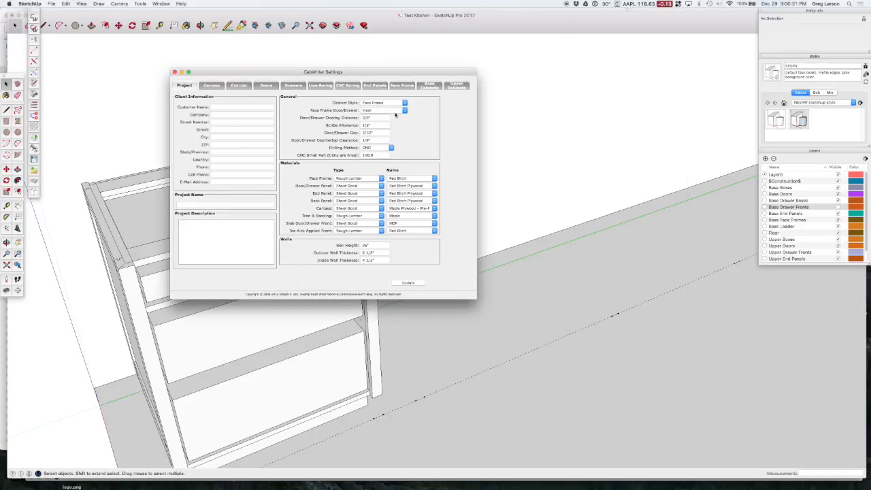
Return to the drawer settings, review the minimum cabinet depths in the drawer box depth table, and close the settings
{"action": "left_click_drag", "start_coordinate": [304, 80], "coordinate": [490, 92]}
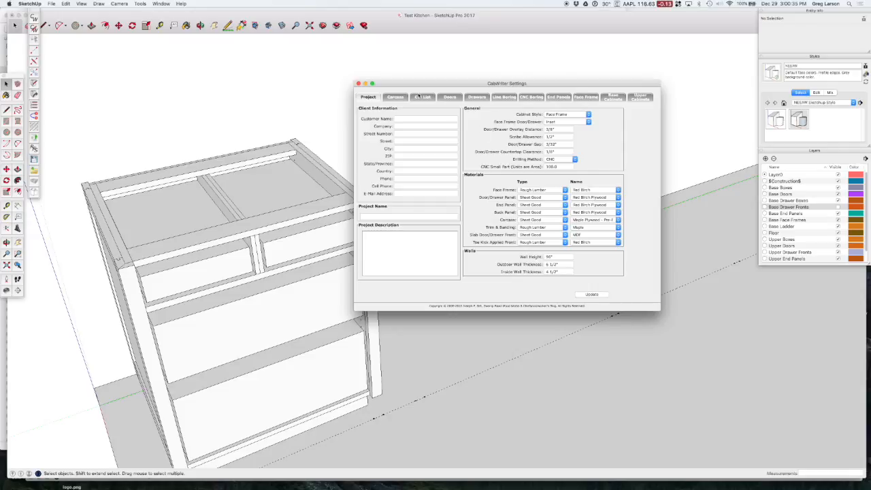
{"action": "left_click", "coordinate": [485, 97]}
{"action": "left_click_drag", "start_coordinate": [376, 77], "coordinate": [567, 115]}
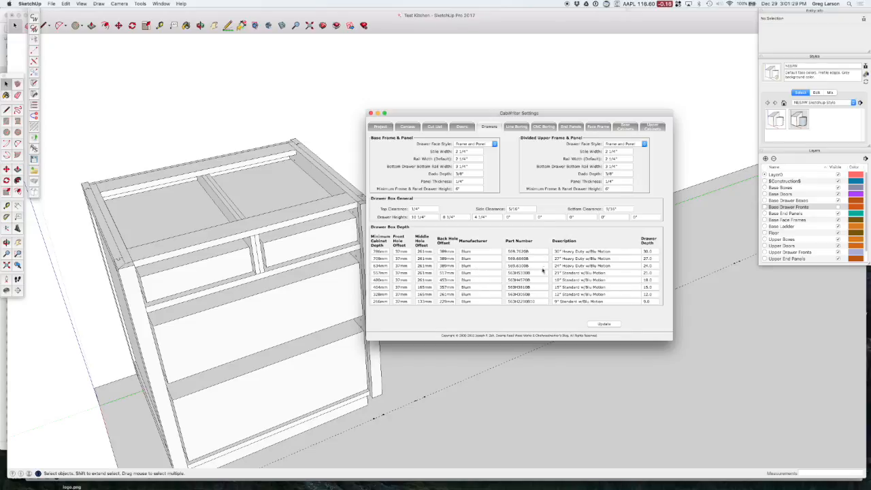
{"action": "left_click", "coordinate": [567, 286]}
{"action": "double_click", "coordinate": [380, 272]}
{"action": "left_click", "coordinate": [371, 114]}
Mark a 1 3/4" Right End Opening stile on the floor guideline near the far wall corner
{"action": "scroll", "coordinate": [502, 210], "scroll_direction": "down", "scroll_amount": 6}
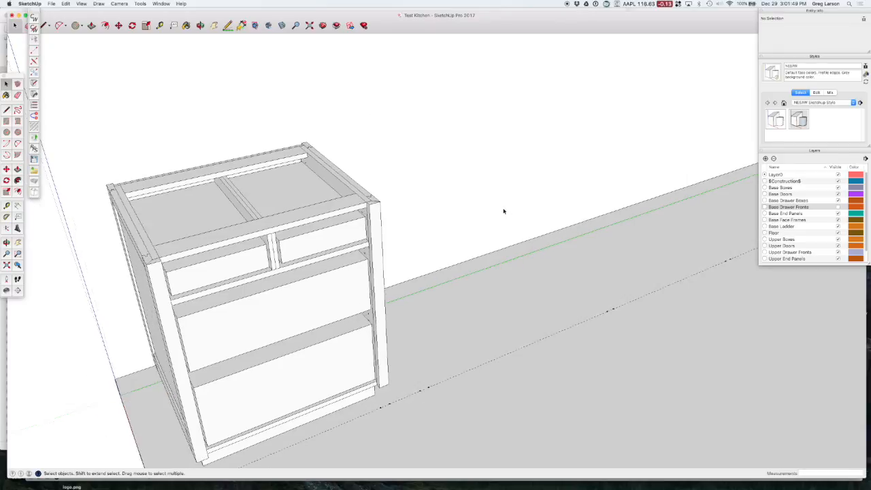
{"action": "scroll", "coordinate": [500, 211], "scroll_direction": "down", "scroll_amount": 3}
{"action": "middle_click_drag", "start_coordinate": [499, 211], "coordinate": [613, 213]}
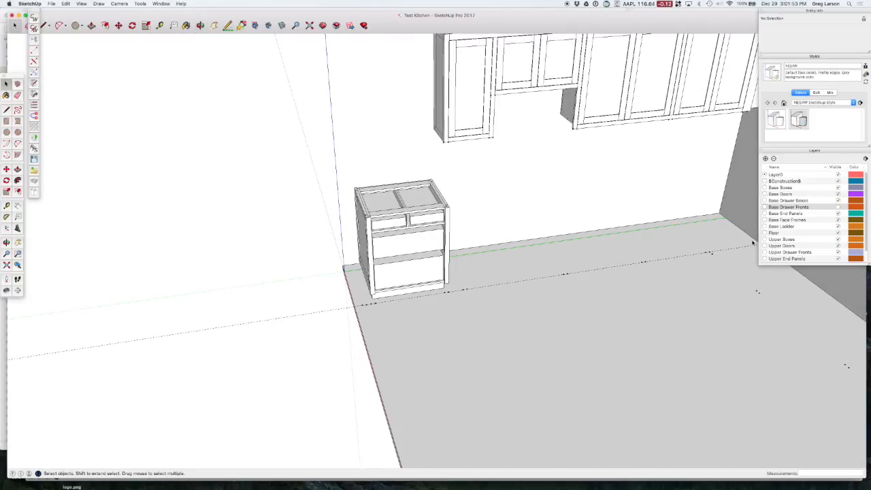
{"action": "scroll", "coordinate": [755, 243], "scroll_direction": "up", "scroll_amount": 5}
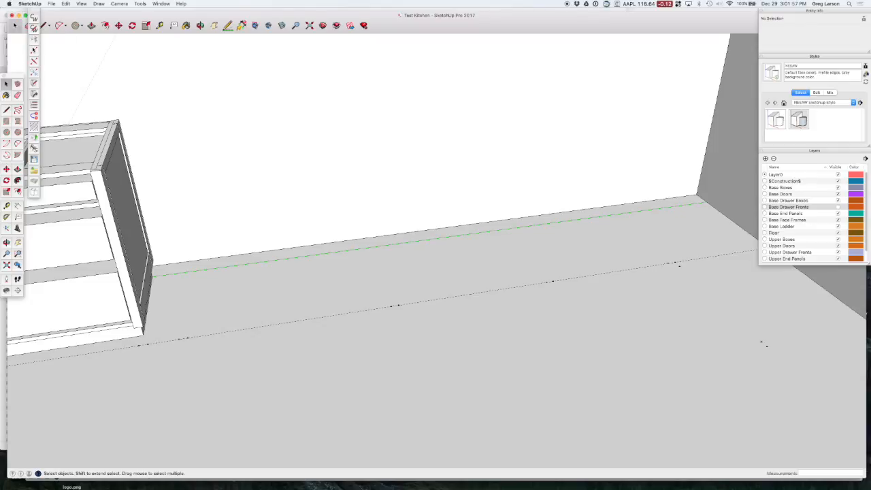
{"action": "left_click", "coordinate": [33, 48]}
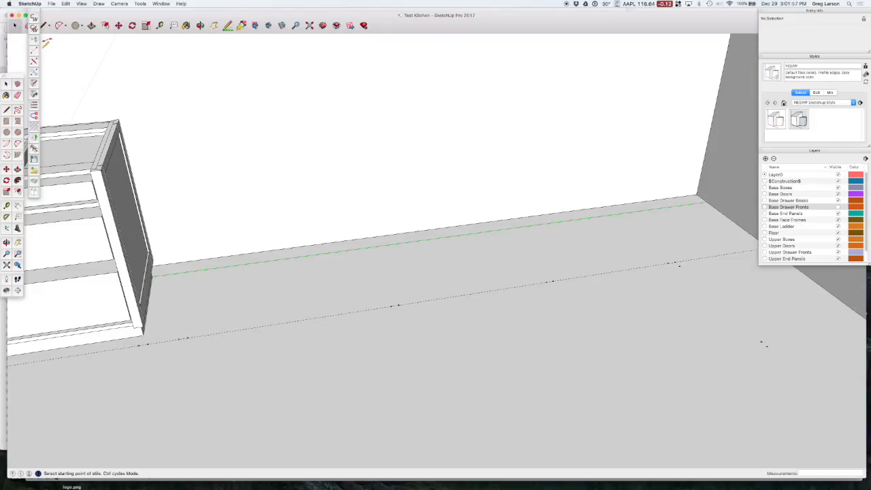
{"action": "left_click", "coordinate": [680, 258]}
{"action": "left_click", "coordinate": [668, 262]}
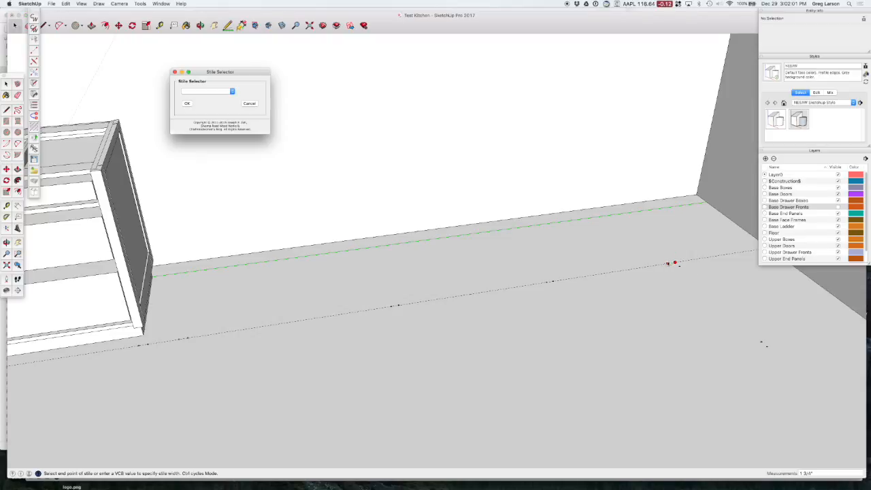
{"action": "left_click", "coordinate": [207, 91]}
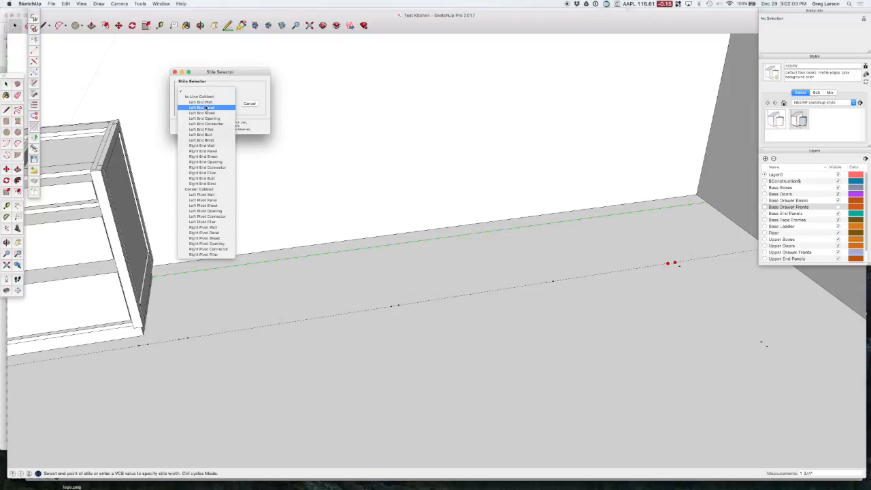
{"action": "left_click", "coordinate": [203, 162]}
{"action": "left_click", "coordinate": [188, 105]}
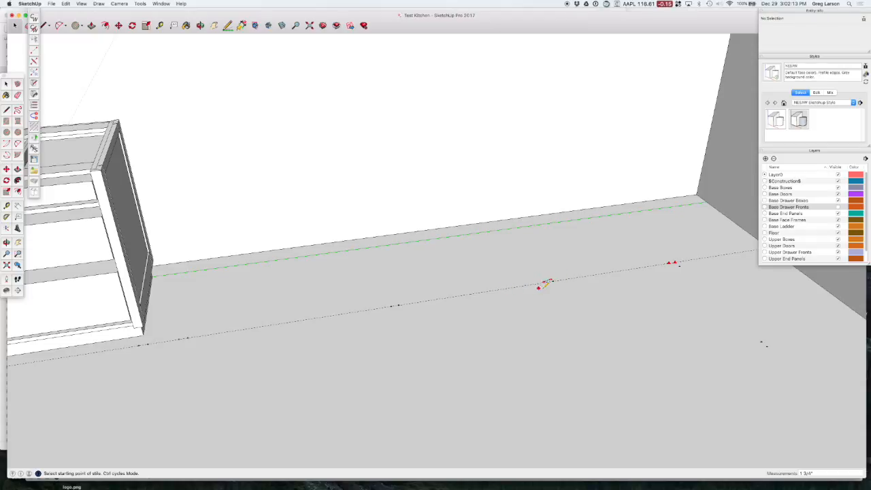
Mark a 1 1/2" Left End Panel stile on the same guideline at the other end of the new cabinet
{"action": "left_click", "coordinate": [555, 277]}
{"action": "left_click", "coordinate": [551, 280]}
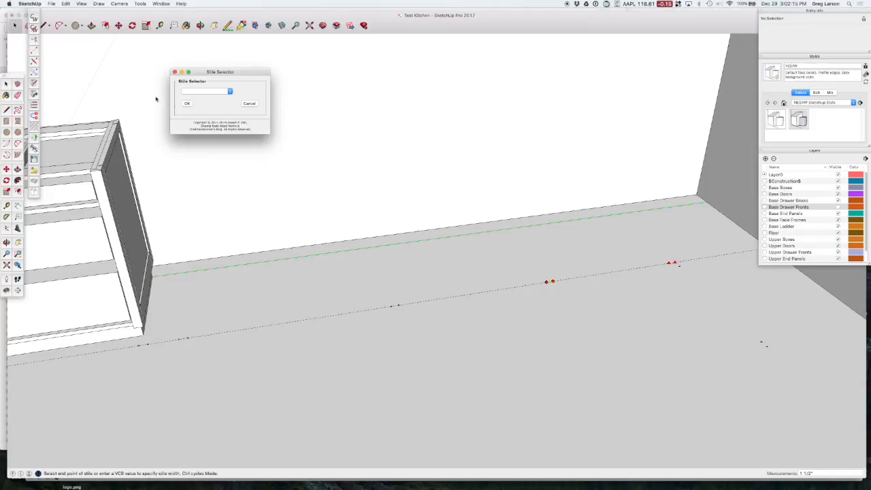
{"action": "left_click", "coordinate": [203, 92]}
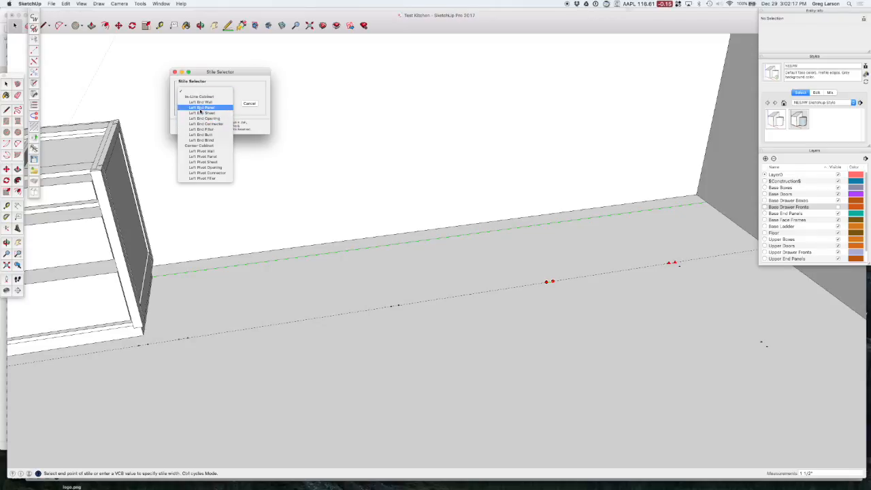
{"action": "left_click", "coordinate": [182, 109]}
{"action": "left_click", "coordinate": [187, 103]}
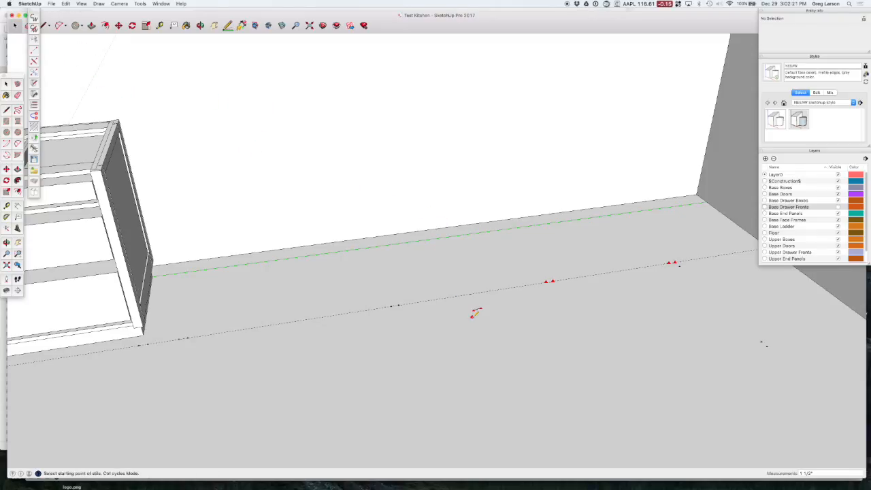
Generate a Drawer Bank Combo Base cabinet between the two new stiles with the default box materials
{"action": "left_click", "coordinate": [479, 332]}
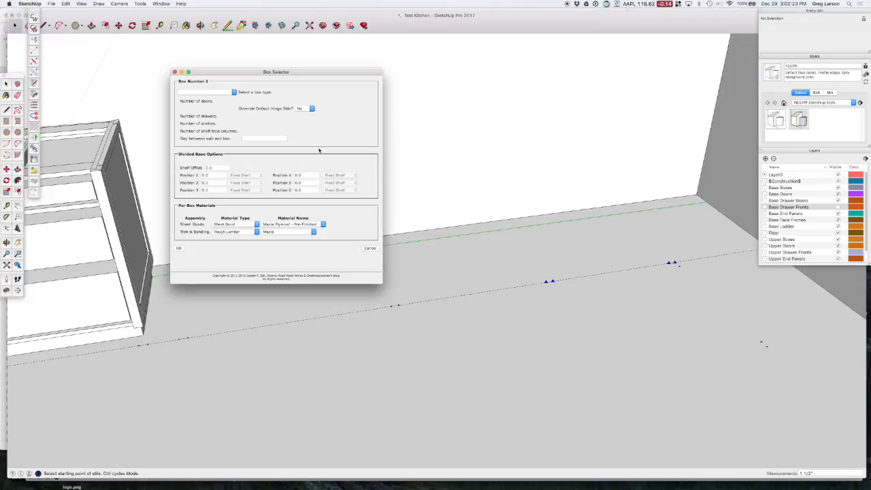
{"action": "left_click", "coordinate": [215, 92]}
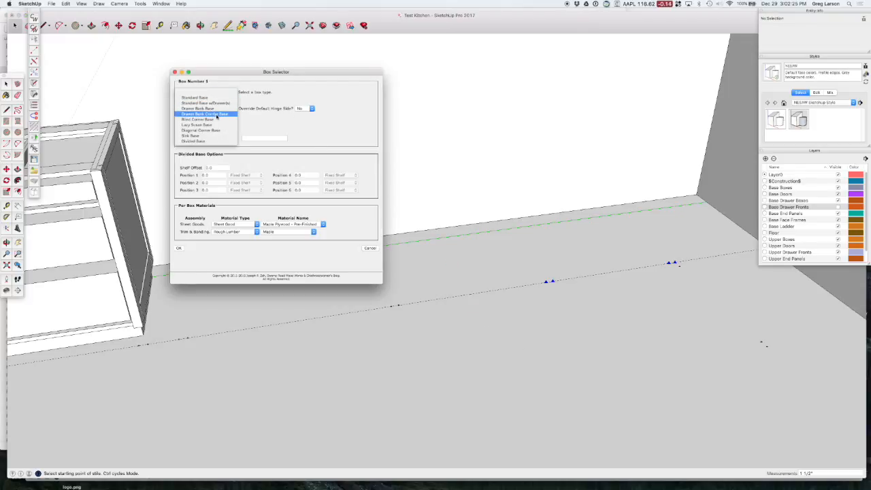
{"action": "left_click", "coordinate": [216, 115]}
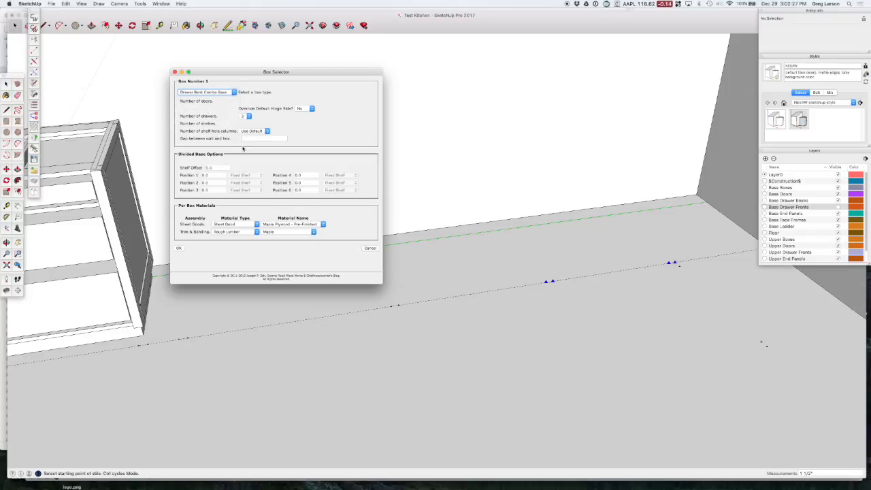
{"action": "left_click", "coordinate": [179, 248]}
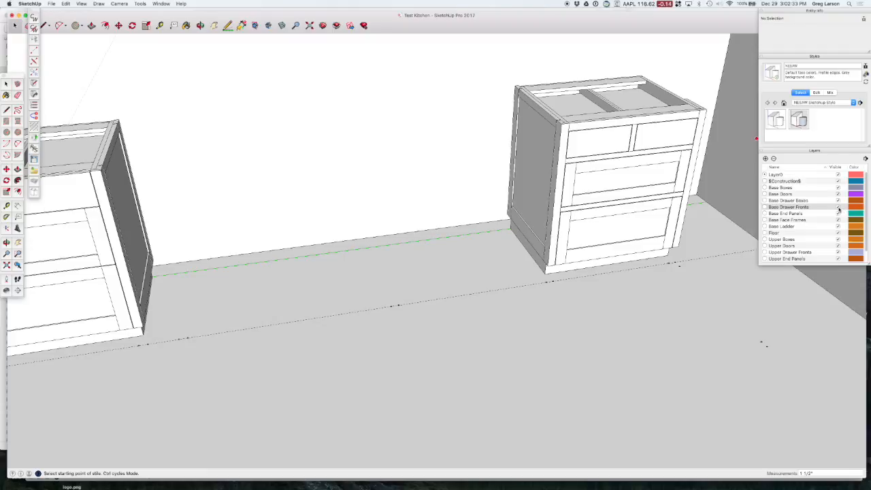
Hide the Base Drawer Fronts layer again and bring the new cabinet's open face frame into close view
{"action": "middle_click_drag", "start_coordinate": [714, 153], "coordinate": [581, 80]}
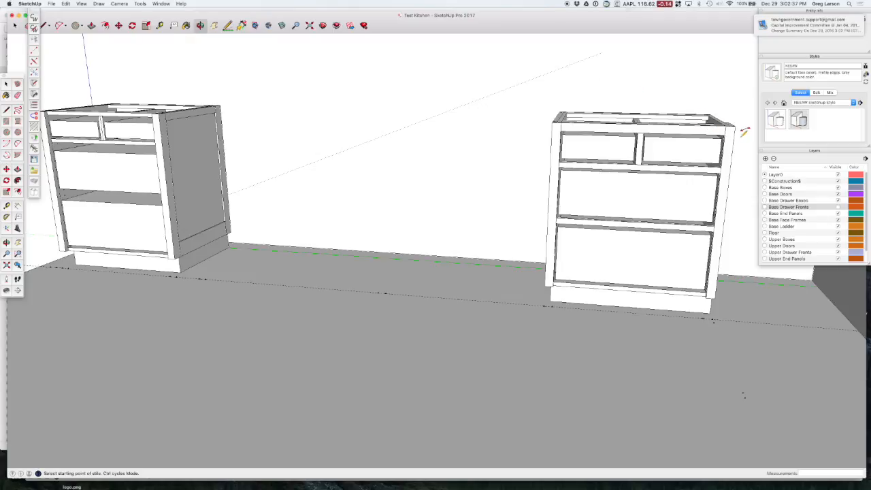
{"action": "scroll", "coordinate": [745, 131], "scroll_direction": "up", "scroll_amount": 3}
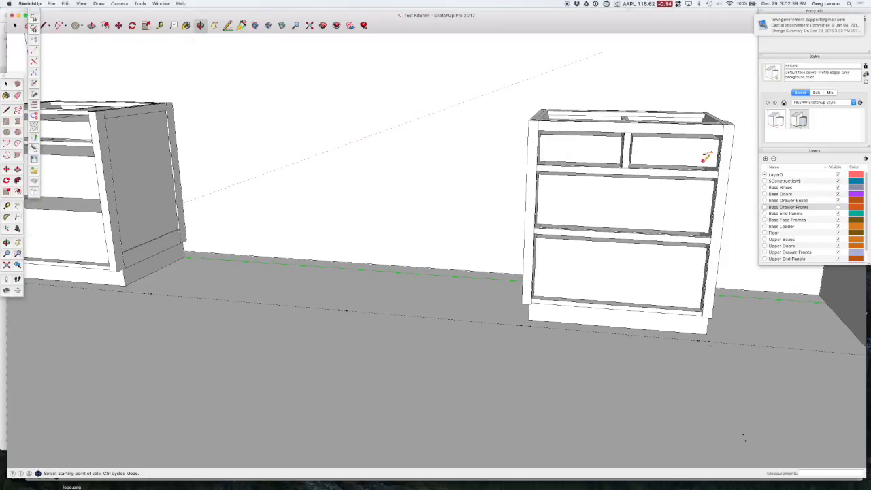
{"action": "scroll", "coordinate": [728, 140], "scroll_direction": "down", "scroll_amount": 3}
{"action": "mouse_move", "coordinate": [729, 141]}
{"action": "middle_mouse_down"}
{"action": "mouse_move", "coordinate": [691, 118]}
{"action": "mouse_move", "coordinate": [729, 141]}
{"action": "middle_mouse_up"}
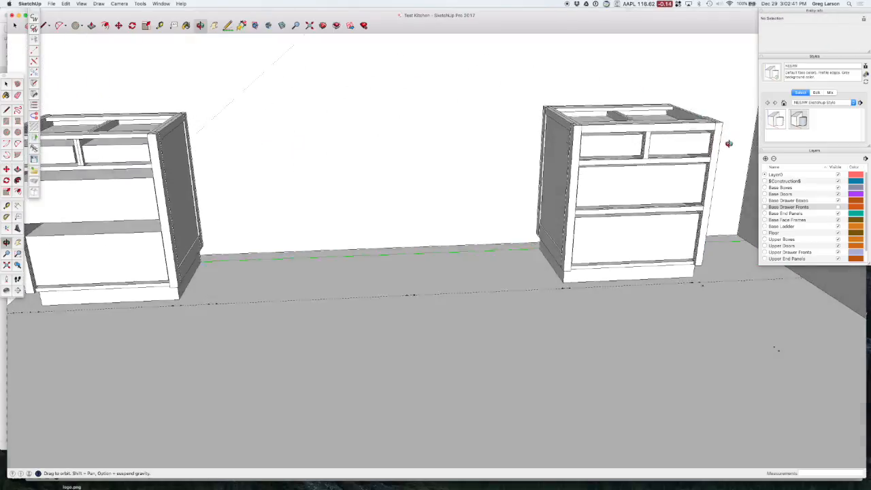
{"action": "scroll", "coordinate": [736, 144], "scroll_direction": "up", "scroll_amount": 4}
{"action": "scroll", "coordinate": [737, 142], "scroll_direction": "up", "scroll_amount": 1}
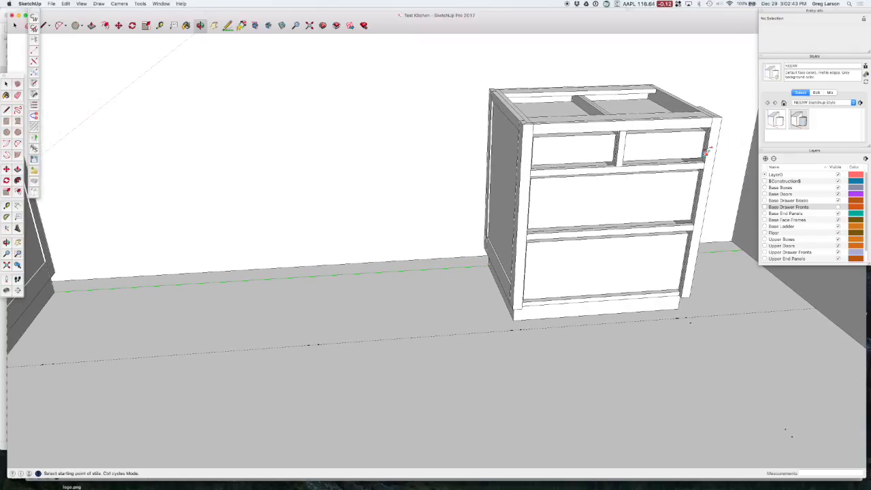
Measure the new cabinet's depth from the inside of its back and from its outer rear edge to the front with the Tape Measure
{"action": "key", "text": "t"}
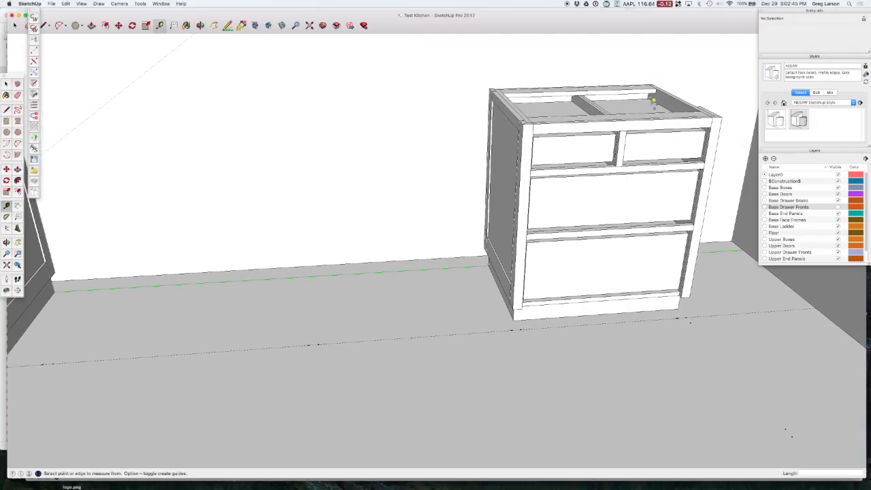
{"action": "left_click", "coordinate": [650, 99]}
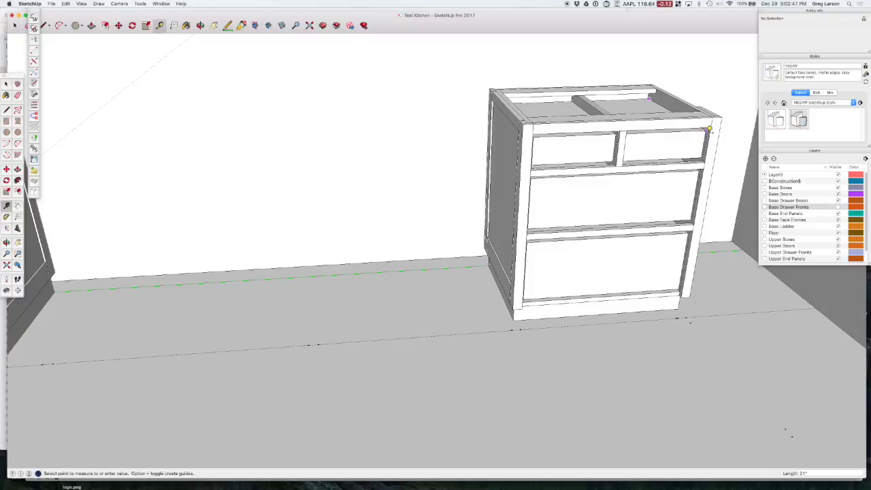
{"action": "left_click", "coordinate": [709, 129]}
{"action": "left_click", "coordinate": [650, 85]}
{"action": "left_click", "coordinate": [711, 110]}
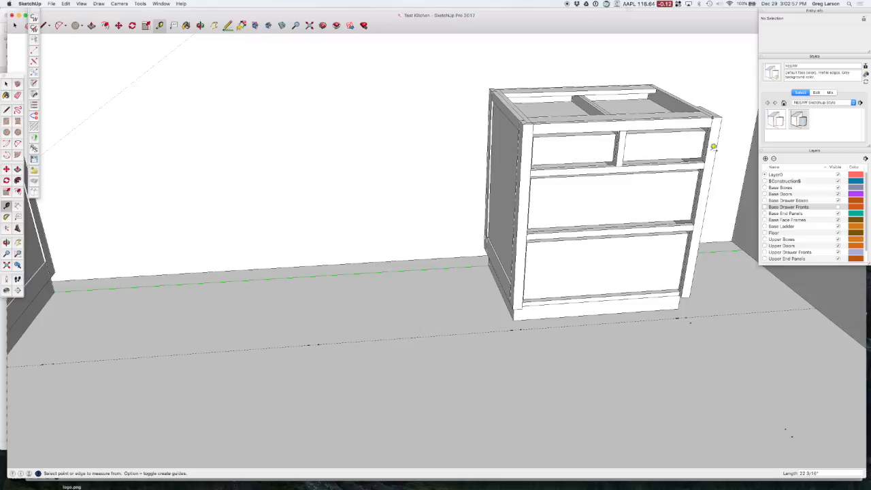
Measure the heights of the new cabinet's face-frame drawer openings along the stile
{"action": "left_click", "coordinate": [707, 128]}
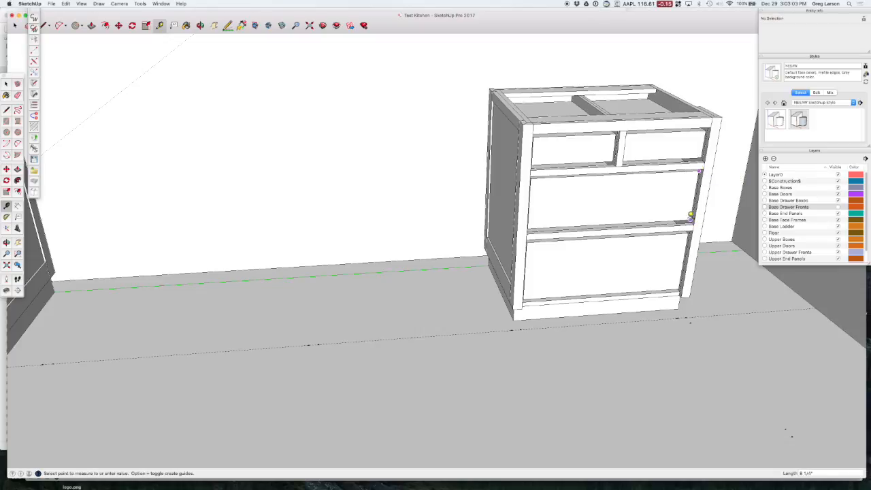
{"action": "left_click", "coordinate": [691, 232]}
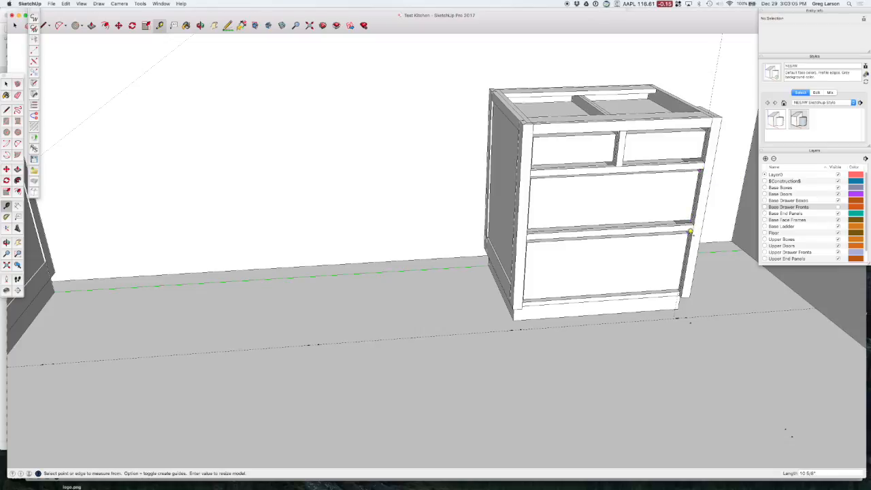
Measure the heights of the bottom and top drawer openings and compare them with the drawer heights in the CabWriter drawer settings
{"action": "left_click", "coordinate": [690, 232]}
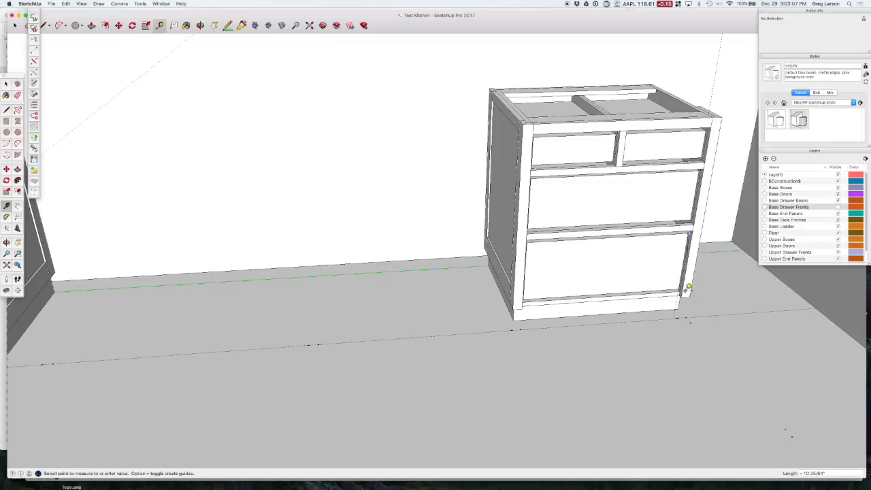
{"action": "left_click", "coordinate": [681, 286]}
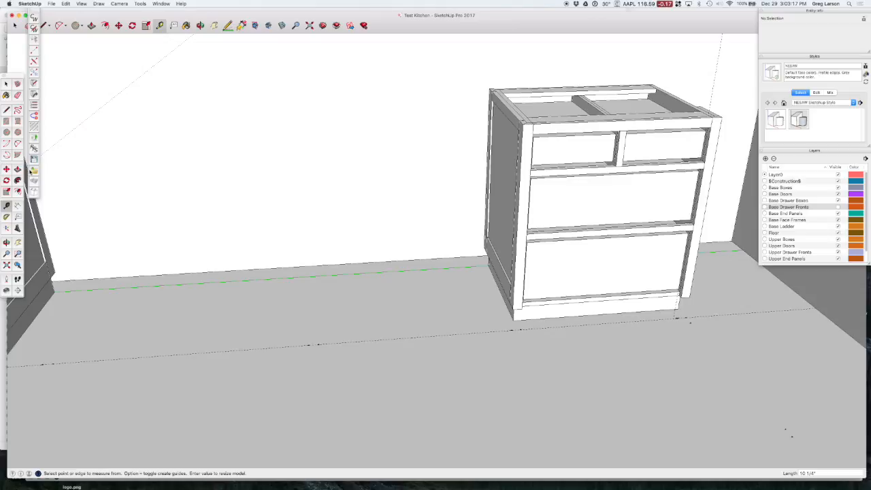
{"action": "left_click", "coordinate": [34, 29]}
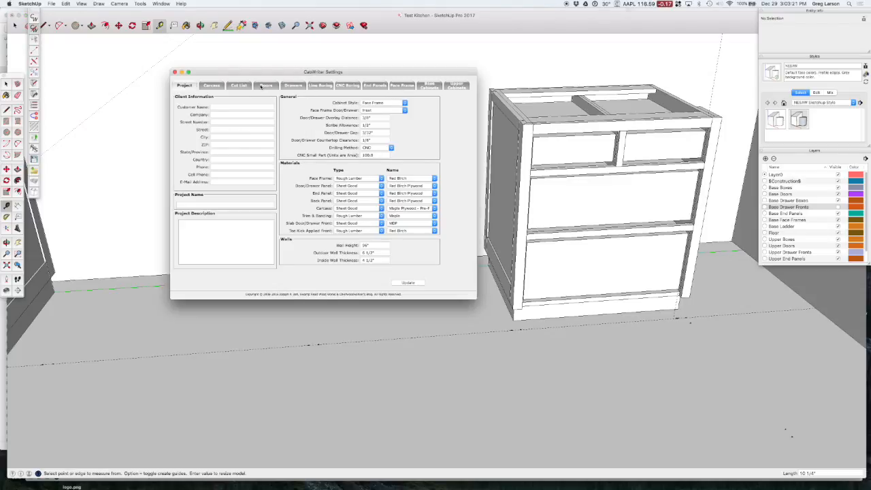
{"action": "left_click", "coordinate": [294, 85]}
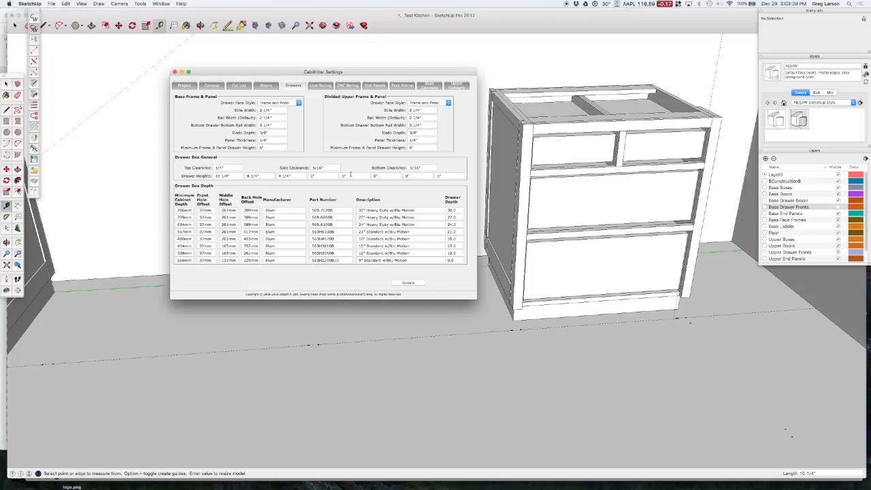
{"action": "left_click", "coordinate": [706, 134]}
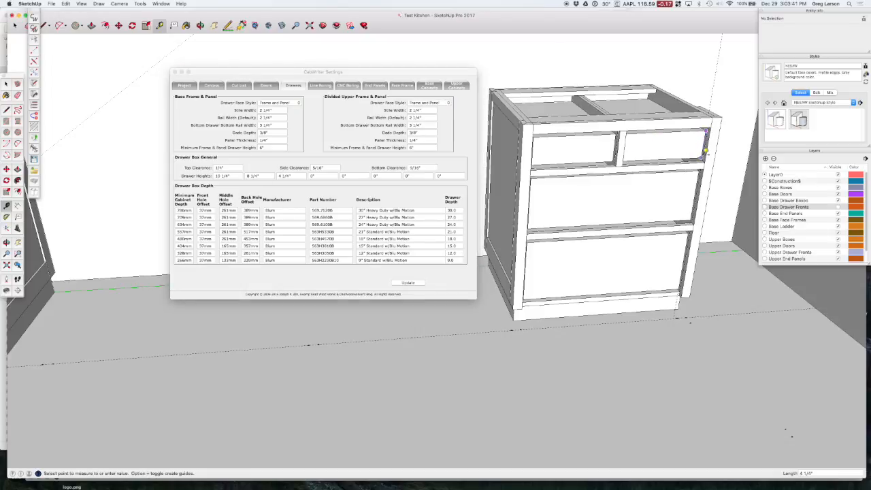
{"action": "left_click", "coordinate": [705, 155]}
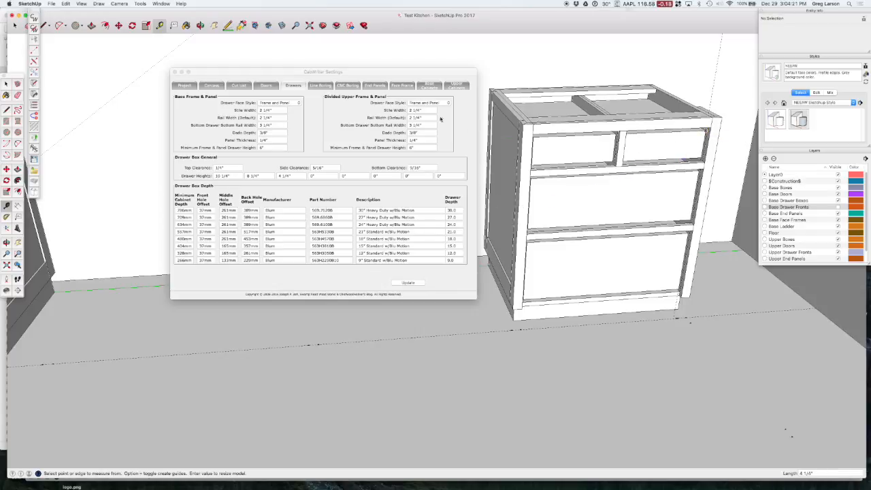
{"action": "left_click", "coordinate": [175, 72]}
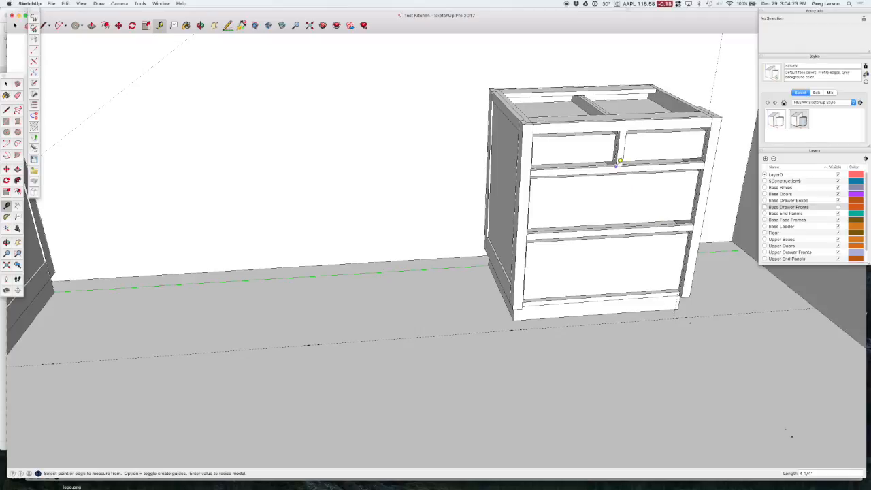
Hide the Base Drawer Boxes layer and inspect the empty drawer-bank cabinet's interior from both sides
{"action": "mouse_move", "coordinate": [687, 173]}
{"action": "middle_mouse_down"}
{"action": "mouse_move", "coordinate": [640, 153]}
{"action": "mouse_move", "coordinate": [700, 175]}
{"action": "middle_mouse_up"}
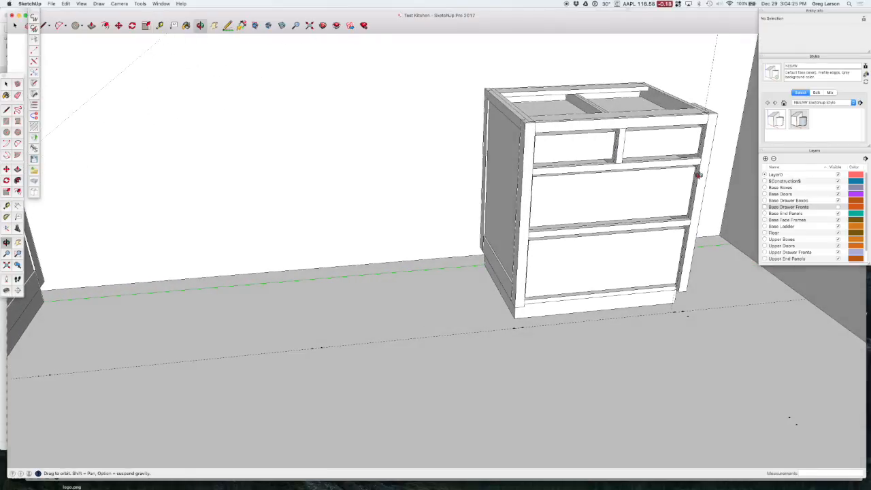
{"action": "left_click", "coordinate": [838, 201]}
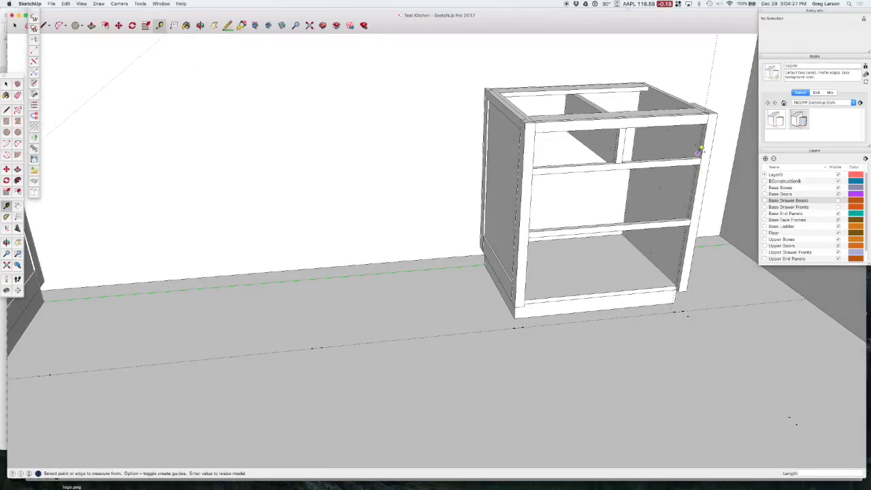
{"action": "scroll", "coordinate": [701, 147], "scroll_direction": "up", "scroll_amount": 3}
{"action": "middle_click_drag", "start_coordinate": [657, 201], "coordinate": [686, 180]}
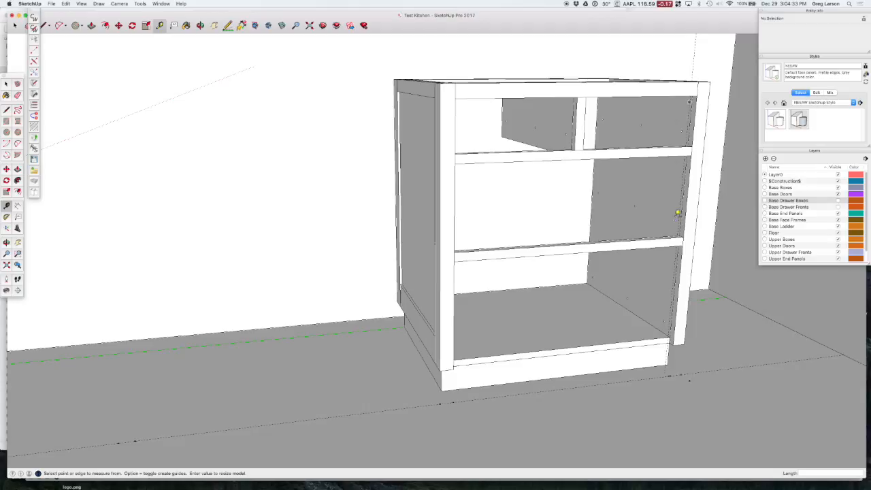
{"action": "middle_click_drag", "start_coordinate": [636, 216], "coordinate": [659, 283]}
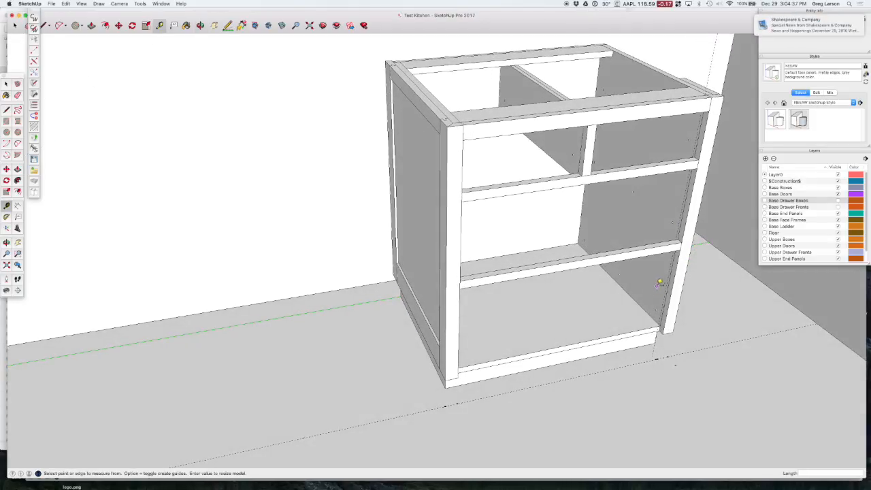
{"action": "middle_click_drag", "start_coordinate": [720, 95], "coordinate": [521, 125]}
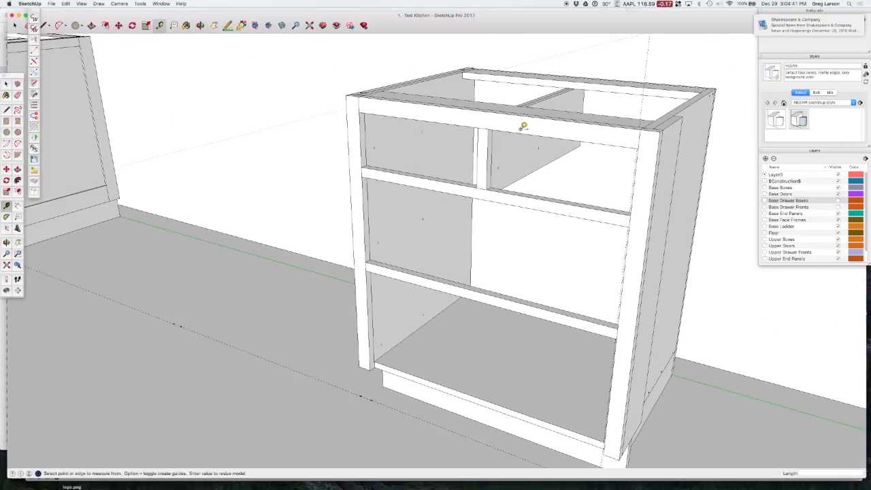
{"action": "scroll", "coordinate": [538, 157], "scroll_direction": "down", "scroll_amount": 3}
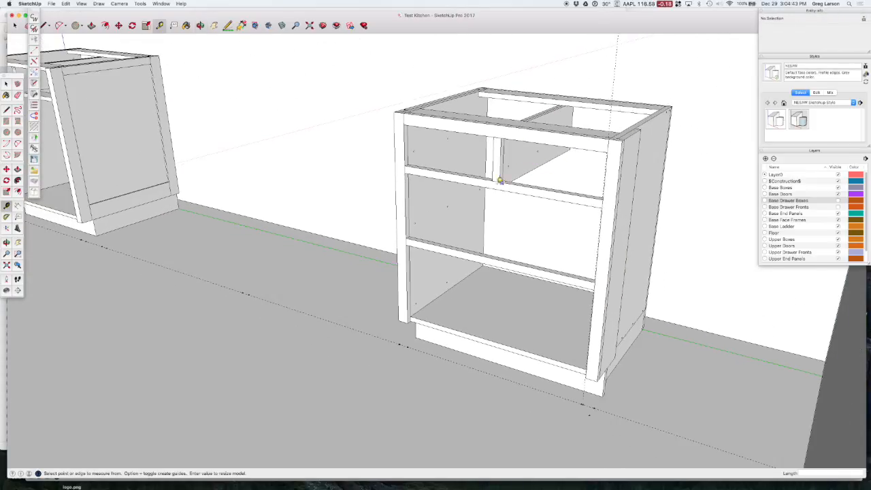
{"action": "middle_click_drag", "start_coordinate": [481, 193], "coordinate": [551, 183]}
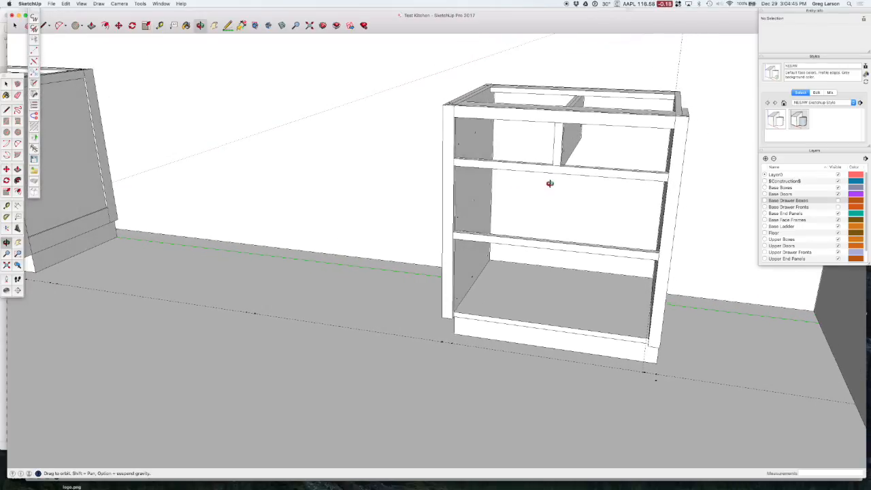
{"action": "scroll", "coordinate": [556, 176], "scroll_direction": "down", "scroll_amount": 5}
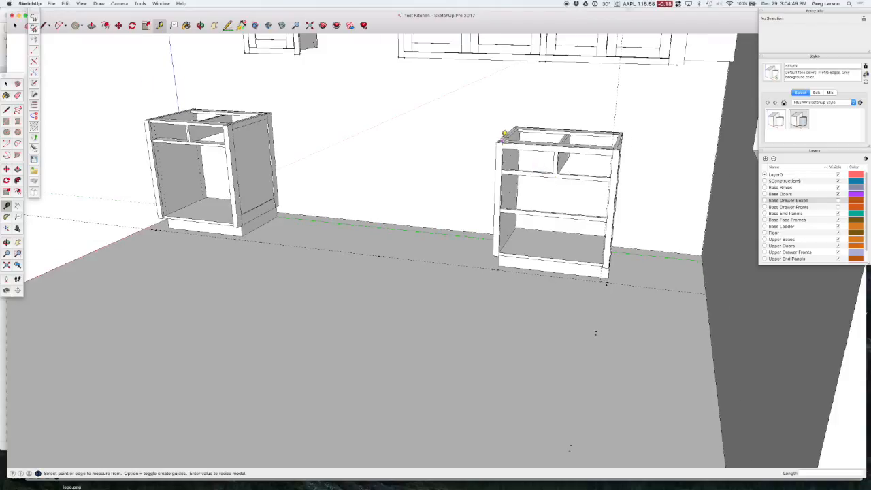
{"action": "key", "text": "space"}
{"action": "left_click_drag", "start_coordinate": [475, 103], "coordinate": [648, 312]}
{"action": "left_click", "coordinate": [526, 148]}
{"action": "left_click", "coordinate": [681, 165]}
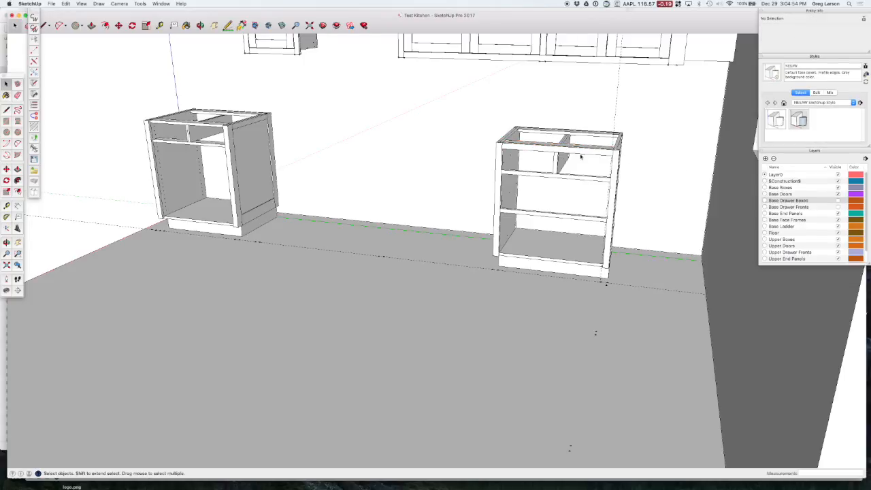
{"action": "right_click", "coordinate": [542, 147]}
{"action": "mouse_move", "coordinate": [557, 289]}
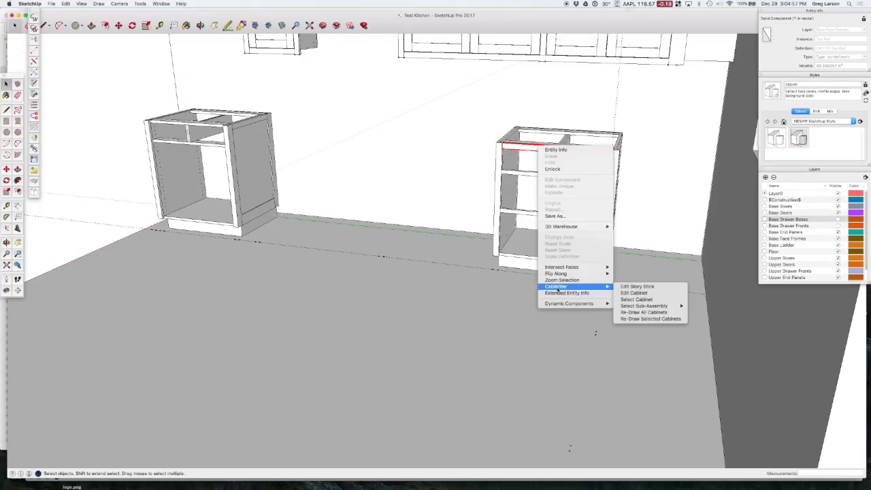
{"action": "left_click", "coordinate": [636, 299]}
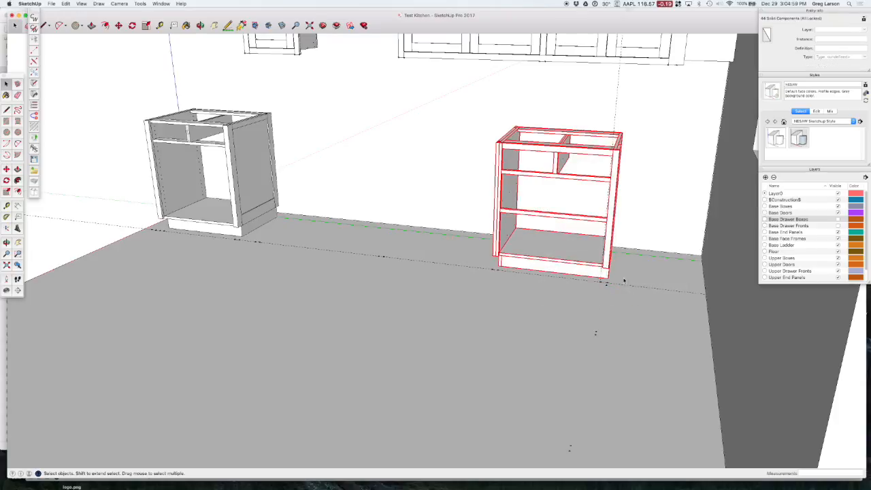
{"action": "left_click", "coordinate": [352, 109]}
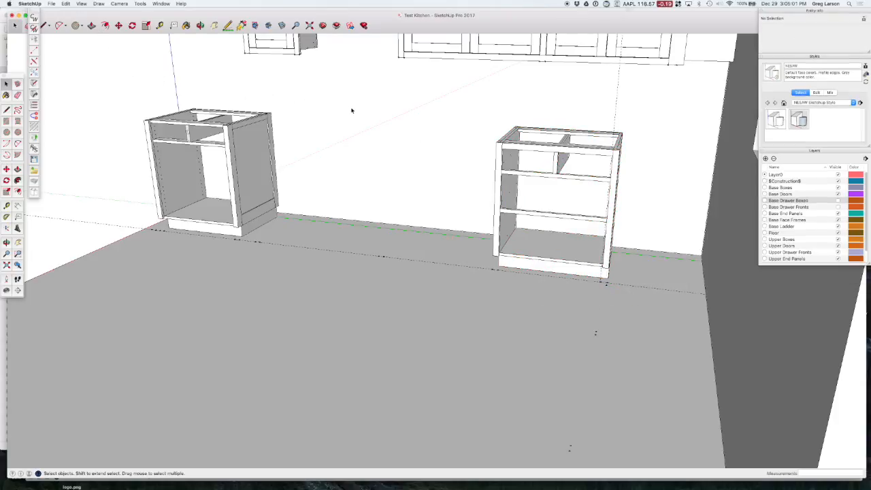
Renumber all cabinets in the project with CabWriter
{"action": "left_click", "coordinate": [52, 3]}
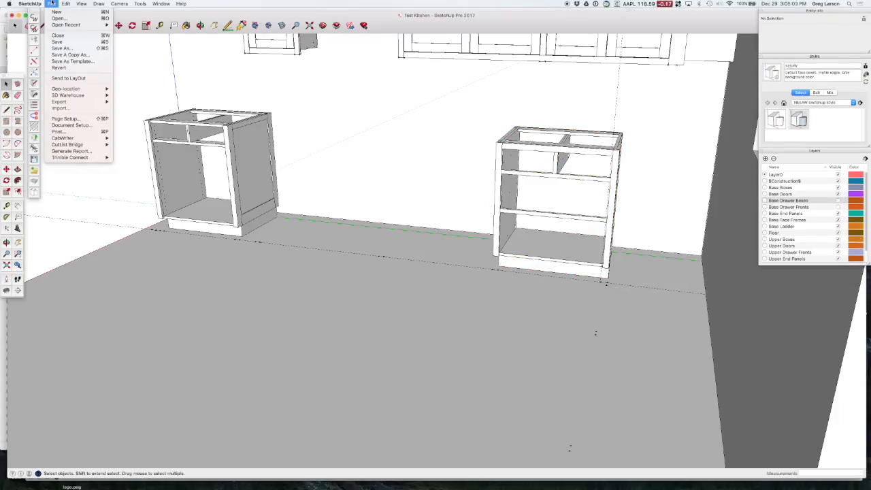
{"action": "mouse_move", "coordinate": [68, 139]}
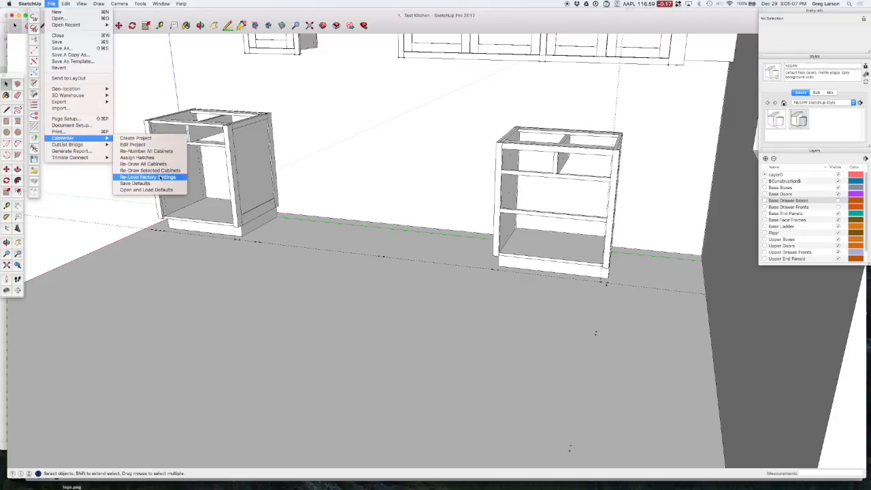
{"action": "left_click", "coordinate": [151, 151]}
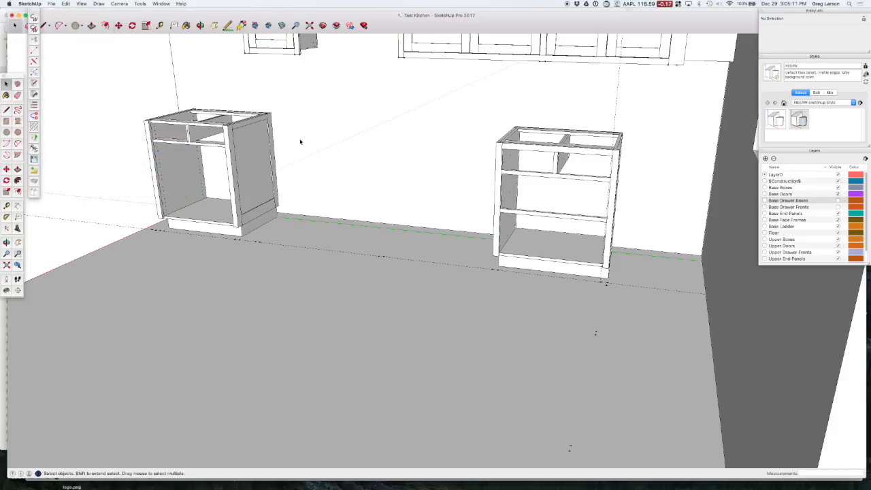
Select the whole drawer-bank cabinet through CabWriter and export its cut list for Microsoft Excel or OpenOffice with CutList Bridge
{"action": "right_click", "coordinate": [530, 150]}
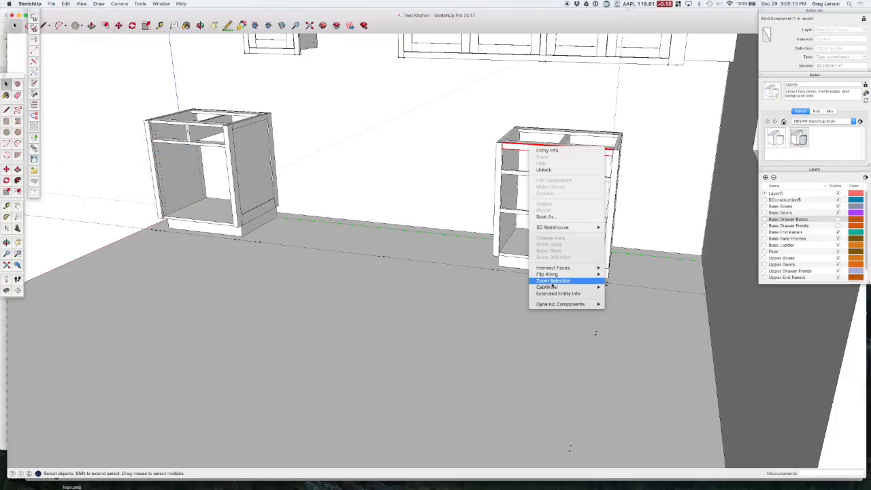
{"action": "mouse_move", "coordinate": [575, 287]}
{"action": "left_click", "coordinate": [626, 299]}
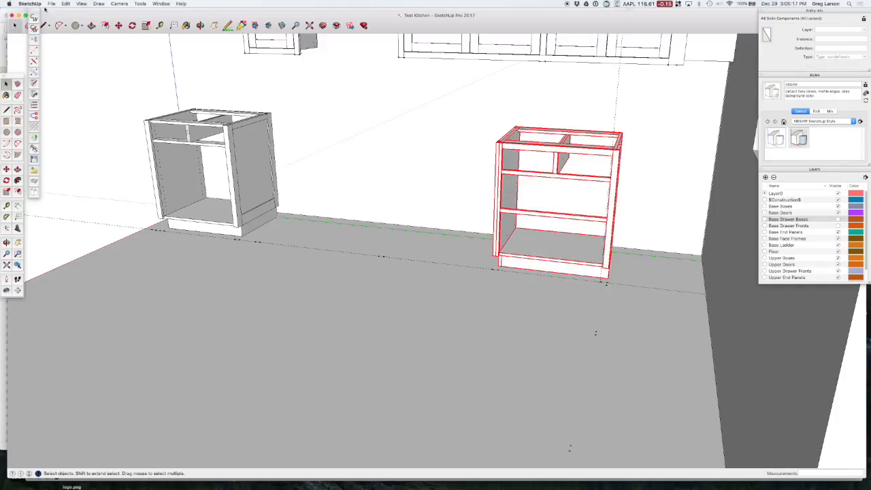
{"action": "left_click", "coordinate": [50, 4]}
{"action": "mouse_move", "coordinate": [71, 140]}
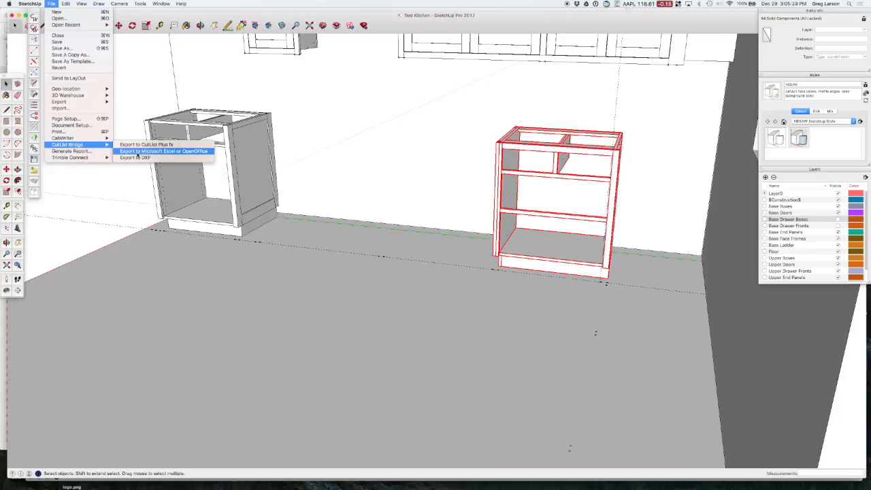
{"action": "left_click", "coordinate": [137, 152]}
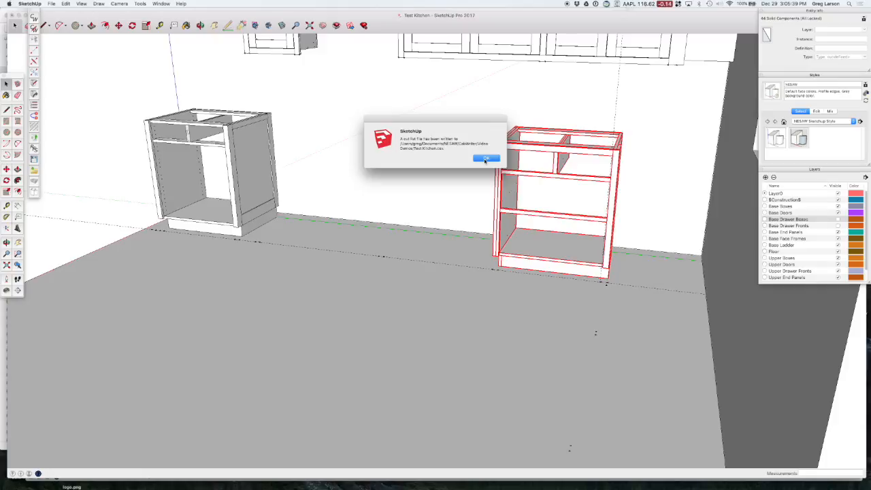
{"action": "left_click", "coordinate": [485, 159]}
Switch to Finder and locate Test Kitchen.csv in the Video Demos folder under NESAW and CabWriter
{"action": "mouse_move", "coordinate": [249, 483]}
{"action": "left_click", "coordinate": [102, 485]}
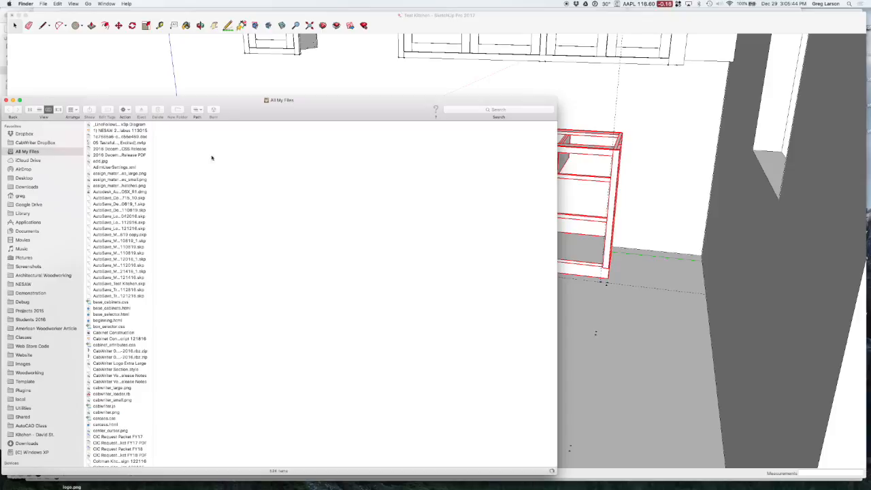
{"action": "left_click_drag", "start_coordinate": [254, 115], "coordinate": [385, 66]}
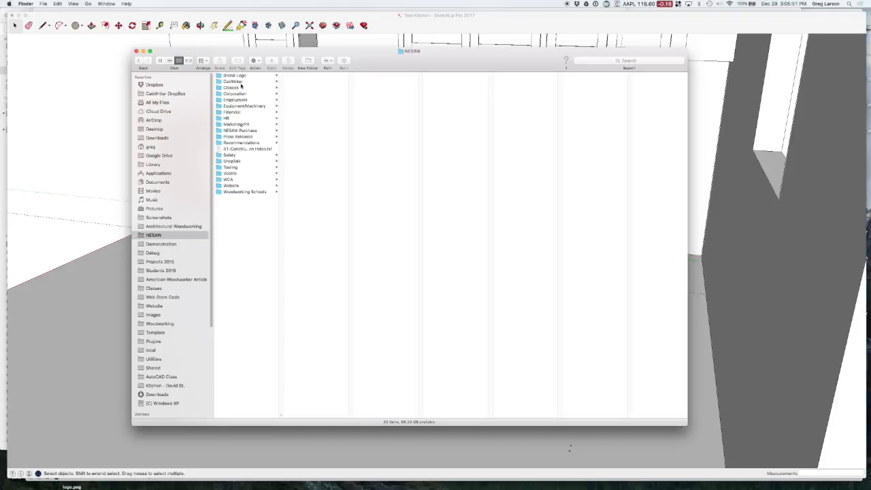
{"action": "left_click", "coordinate": [232, 81]}
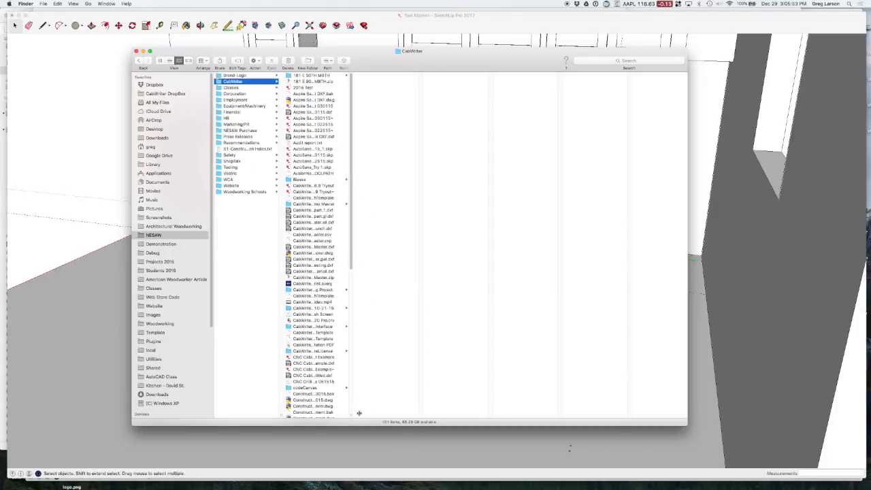
{"action": "double_click", "coordinate": [352, 415]}
{"action": "scroll", "coordinate": [364, 317], "scroll_direction": "down", "scroll_amount": 10}
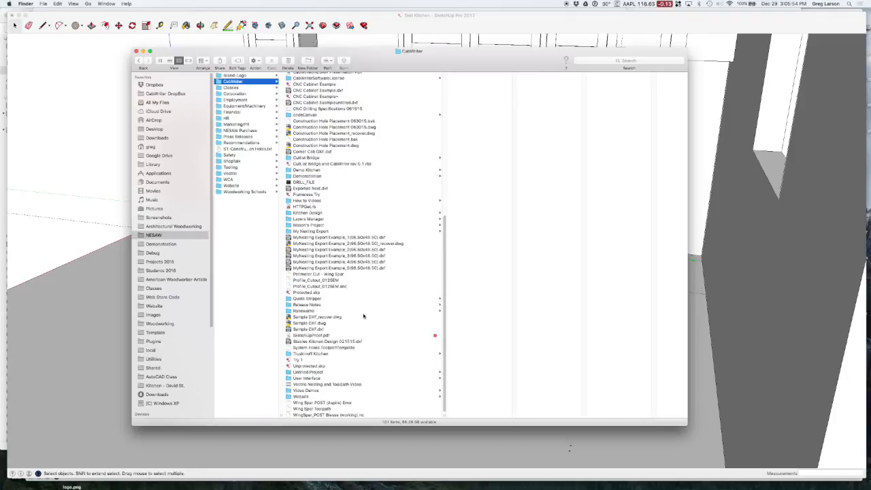
{"action": "left_click", "coordinate": [308, 390]}
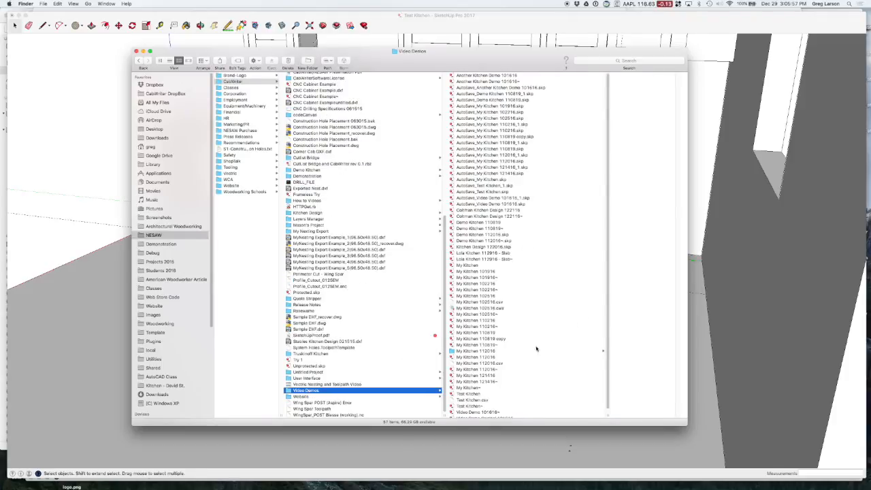
{"action": "scroll", "coordinate": [537, 350], "scroll_direction": "down", "scroll_amount": 1}
{"action": "left_click", "coordinate": [470, 397]}
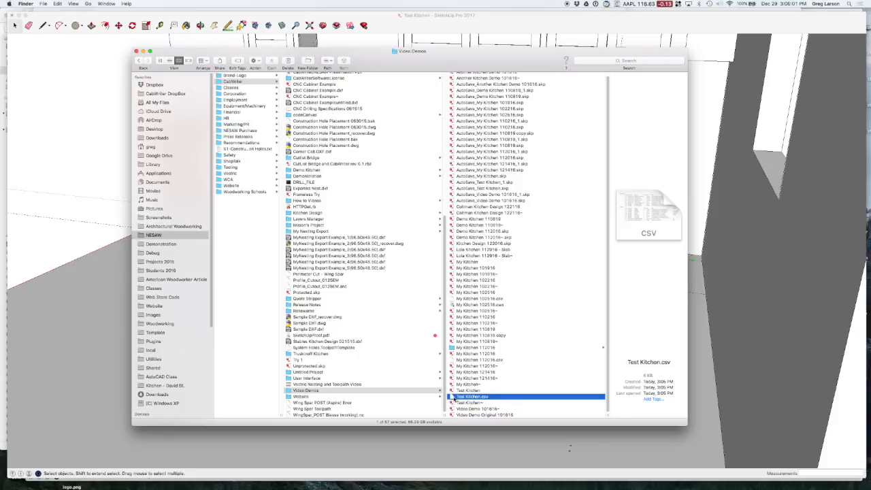
Open Test Kitchen.csv in Excel without restoring the last saved version, then enlarge and reposition its window
{"action": "left_click_drag", "start_coordinate": [452, 396], "coordinate": [730, 484]}
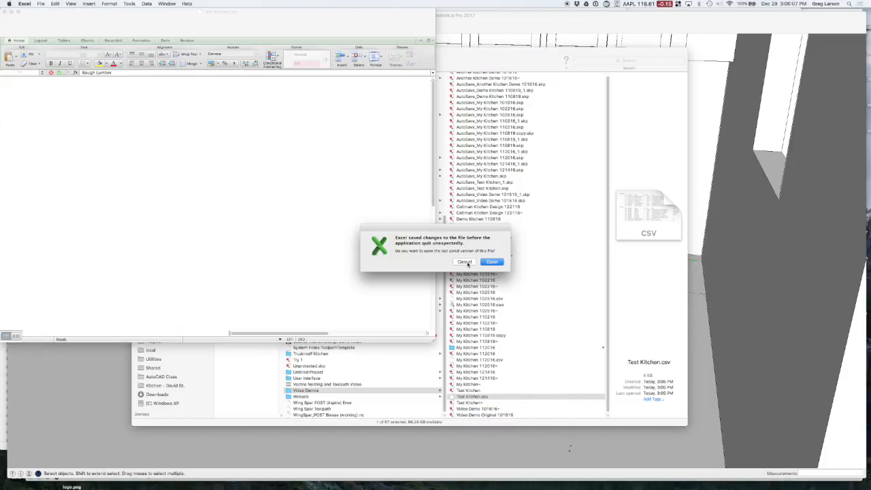
{"action": "left_click", "coordinate": [465, 262]}
{"action": "left_click_drag", "start_coordinate": [433, 339], "coordinate": [537, 361]}
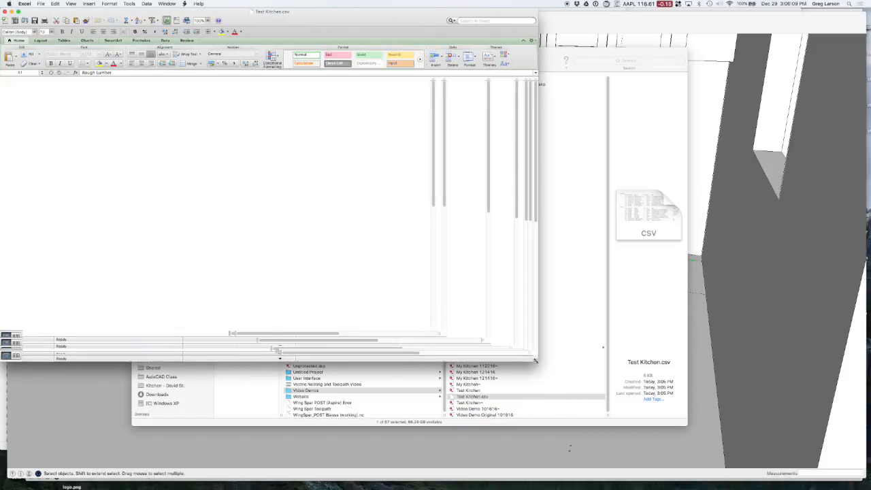
{"action": "left_click", "coordinate": [167, 4]}
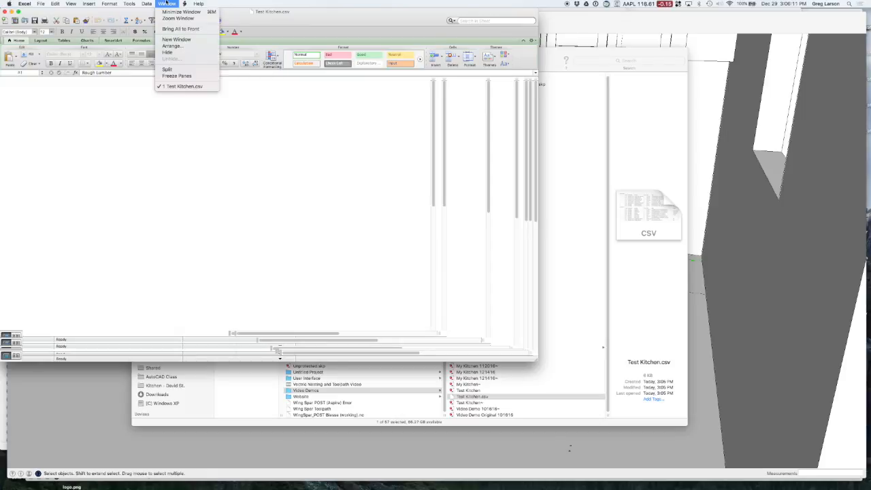
{"action": "left_click", "coordinate": [167, 4]}
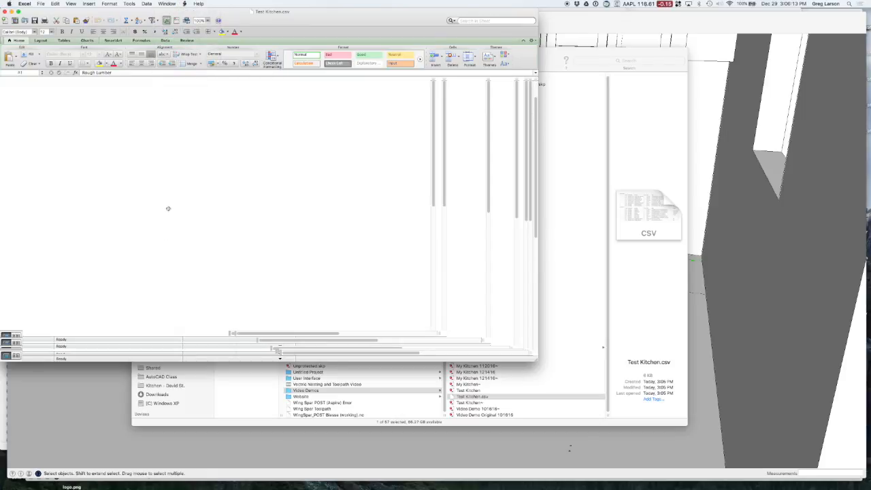
{"action": "left_click_drag", "start_coordinate": [234, 23], "coordinate": [319, 23]}
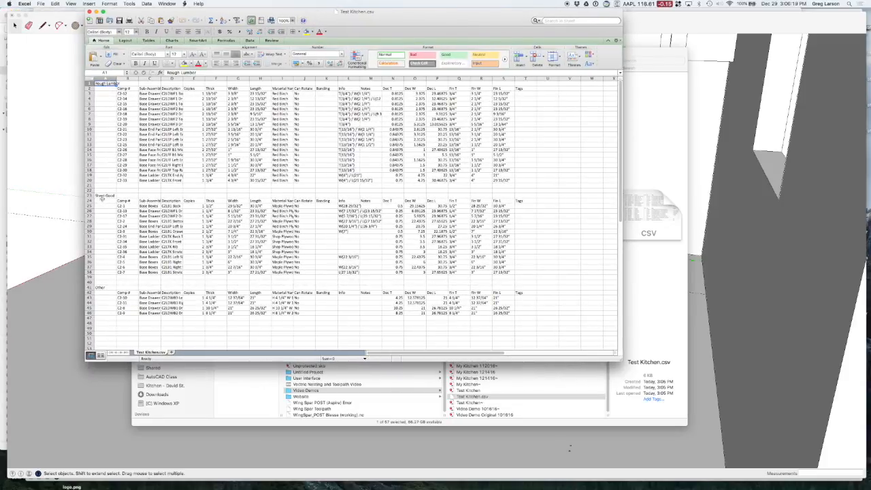
Fit the Sub-Assembly, Description and Material Name columns to their contents, then widen the Material Name column further
{"action": "double_click", "coordinate": [161, 78]}
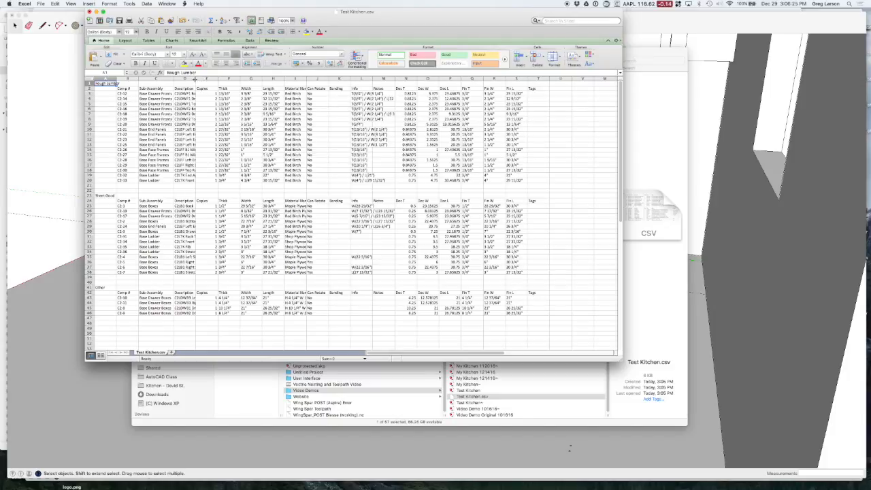
{"action": "double_click", "coordinate": [194, 78]}
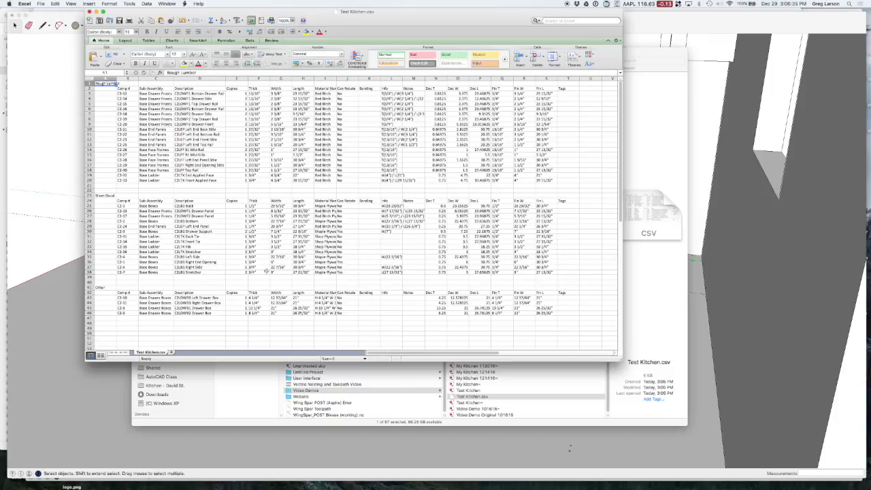
{"action": "double_click", "coordinate": [337, 78]}
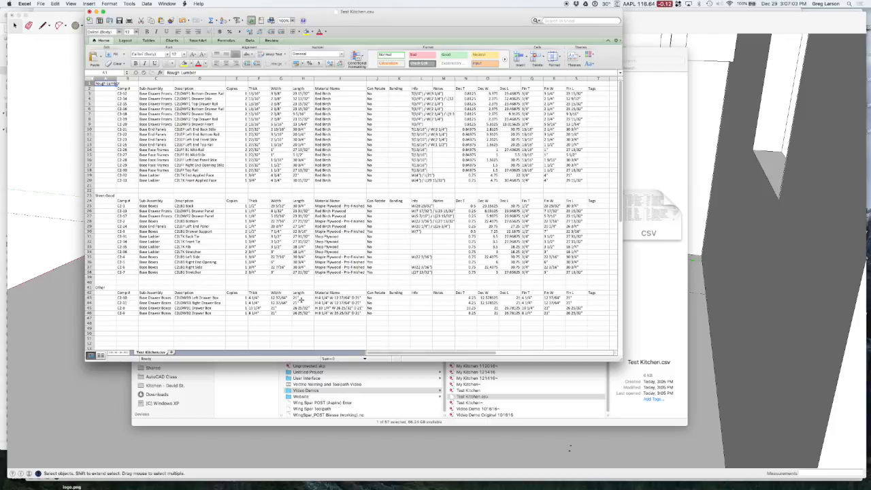
{"action": "left_click_drag", "start_coordinate": [366, 79], "coordinate": [390, 79]}
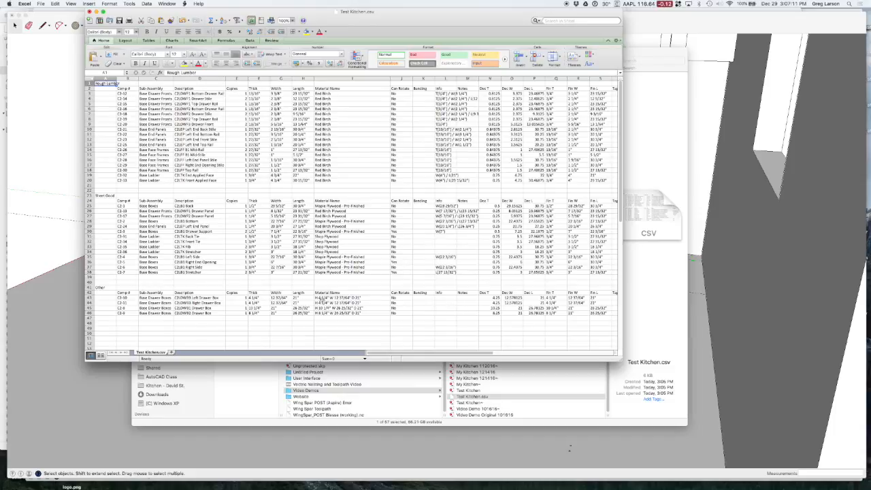
Examine the height, width and depth entries and the copies of the drawer boxes in the cut list's Other section
{"action": "left_click", "coordinate": [319, 298]}
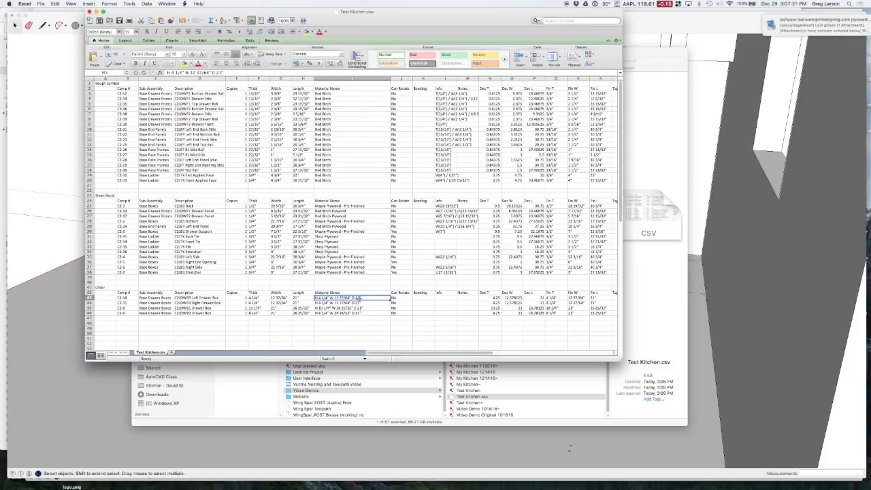
{"action": "left_click", "coordinate": [359, 302]}
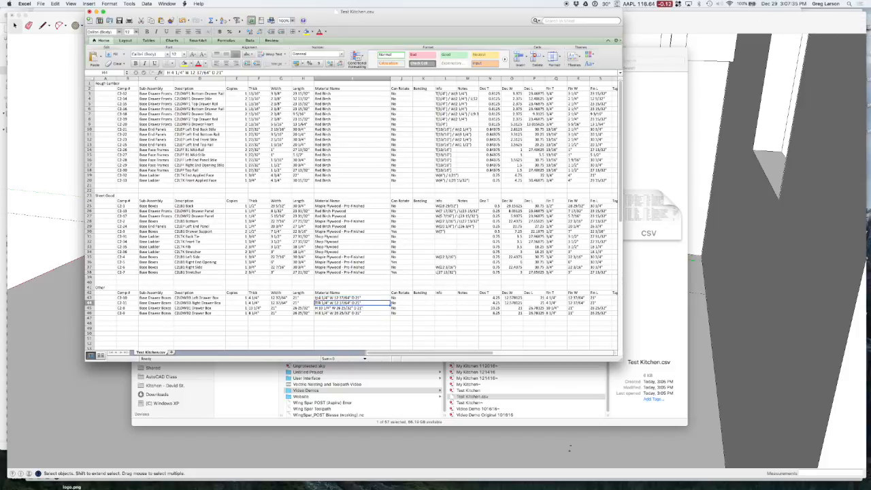
{"action": "left_click", "coordinate": [361, 318]}
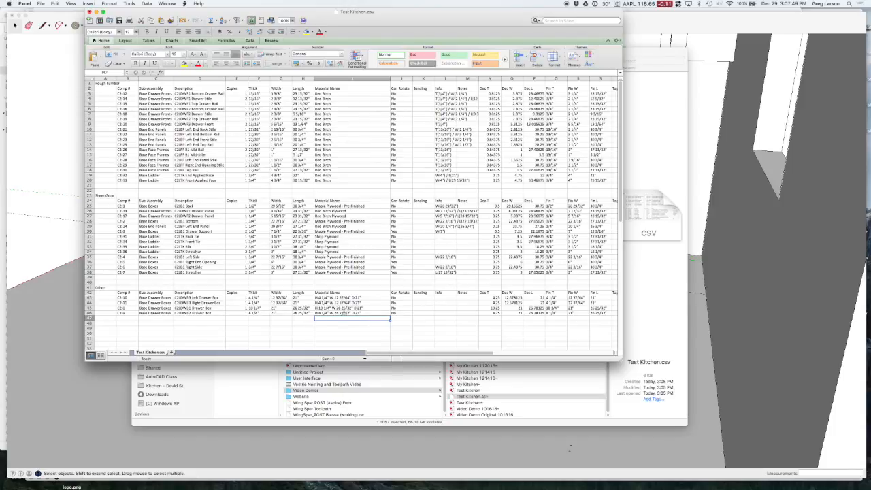
{"action": "left_click", "coordinate": [236, 307]}
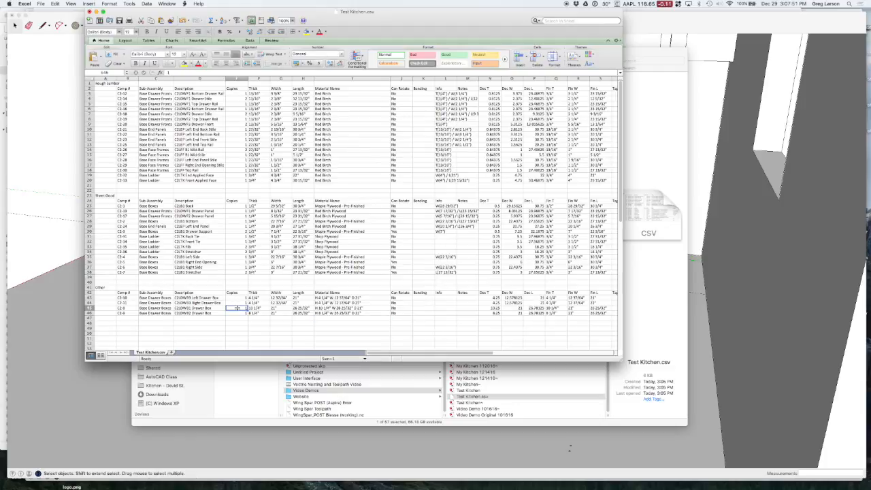
{"action": "double_click", "coordinate": [343, 298]}
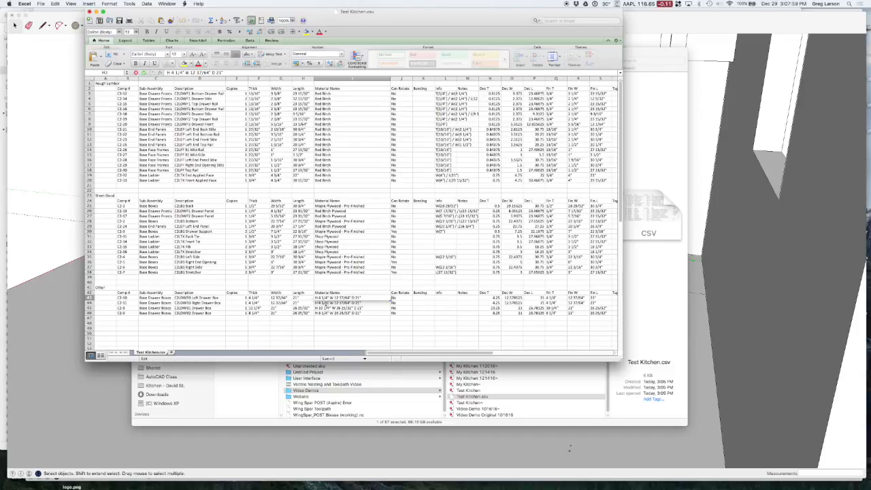
{"action": "key", "text": "Return"}
{"action": "left_click", "coordinate": [333, 298]}
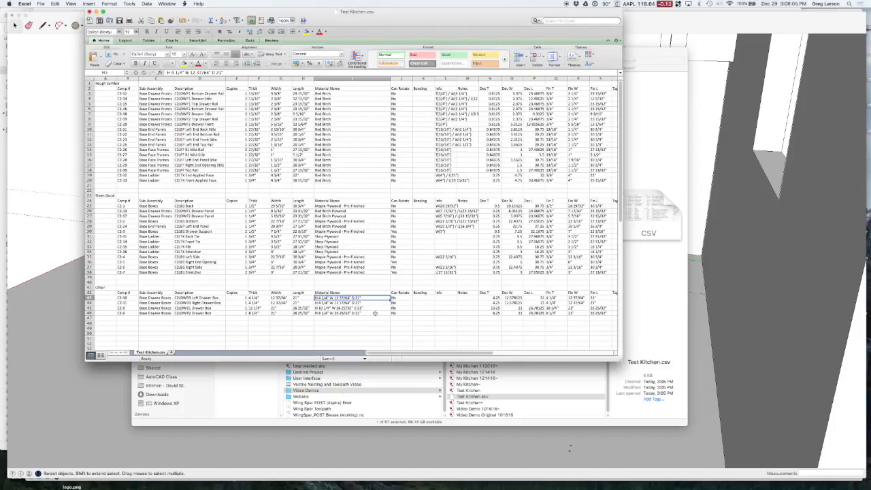
Switch to SketchUp, show the Base Drawer Boxes layer with Base Drawer Fronts hidden, and inspect the drawer boxes in the base cabinets
{"action": "left_click", "coordinate": [693, 249]}
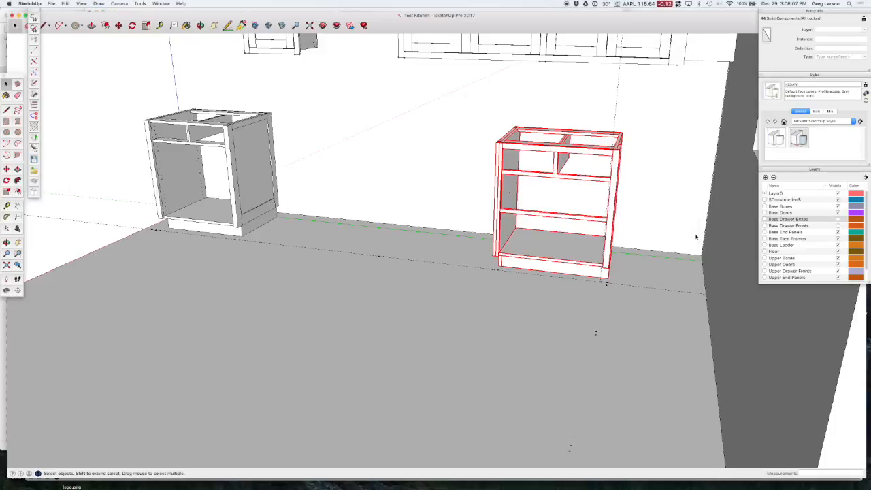
{"action": "middle_click_drag", "start_coordinate": [434, 206], "coordinate": [609, 203]}
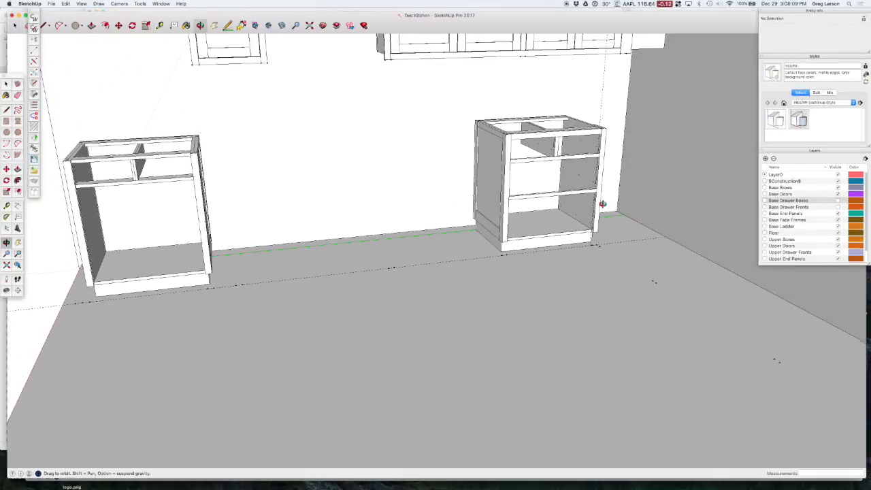
{"action": "left_click", "coordinate": [837, 201]}
{"action": "left_click", "coordinate": [838, 207]}
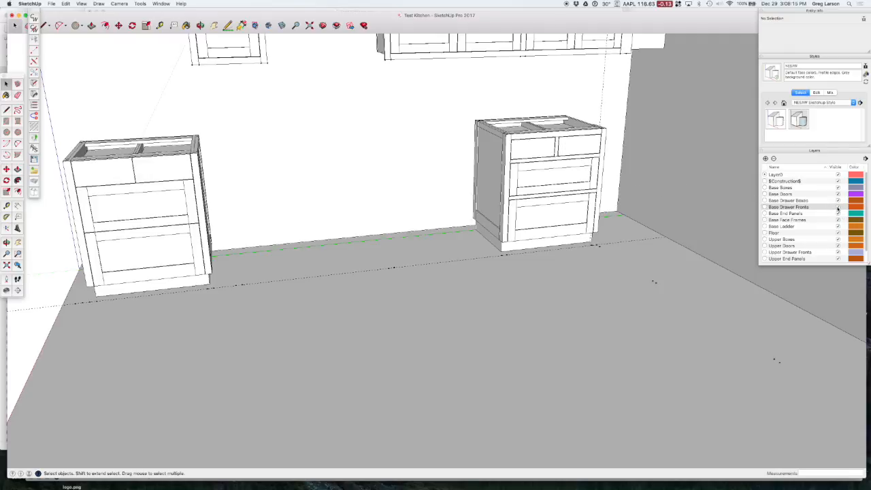
{"action": "left_click", "coordinate": [838, 207]}
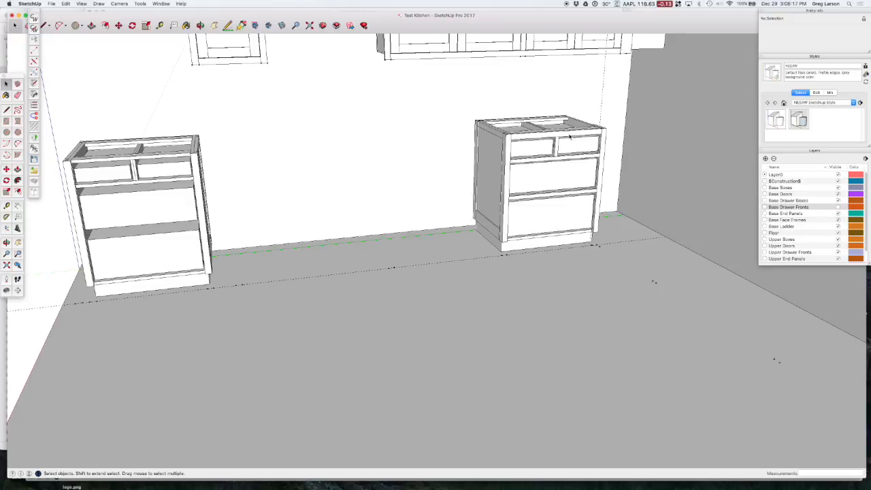
{"action": "scroll", "coordinate": [586, 134], "scroll_direction": "up", "scroll_amount": 5}
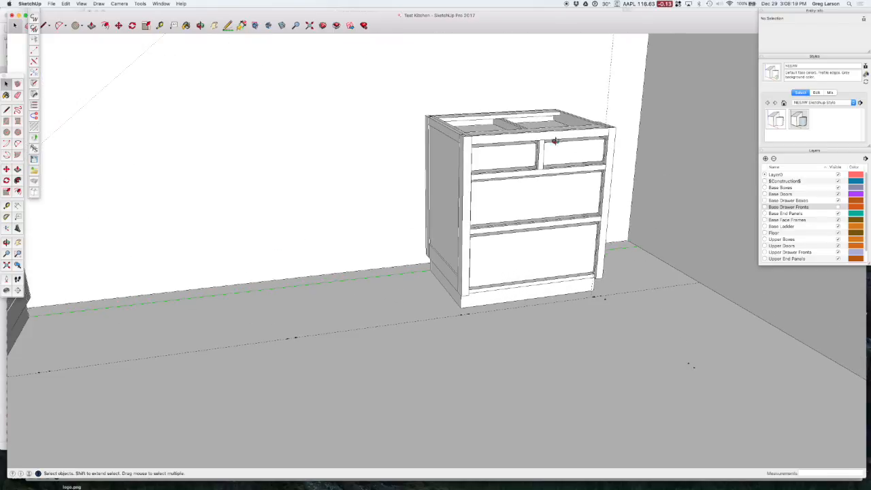
{"action": "middle_click_drag", "start_coordinate": [555, 141], "coordinate": [573, 215]}
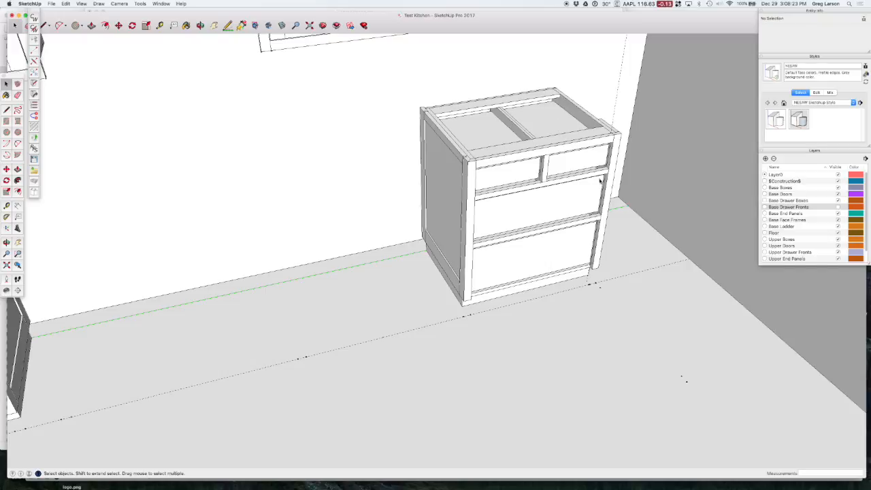
{"action": "scroll", "coordinate": [582, 163], "scroll_direction": "down", "scroll_amount": 5}
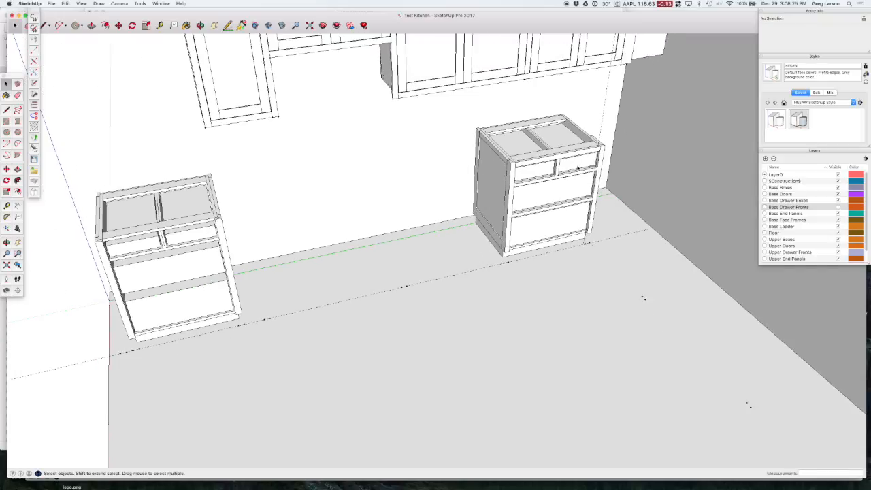